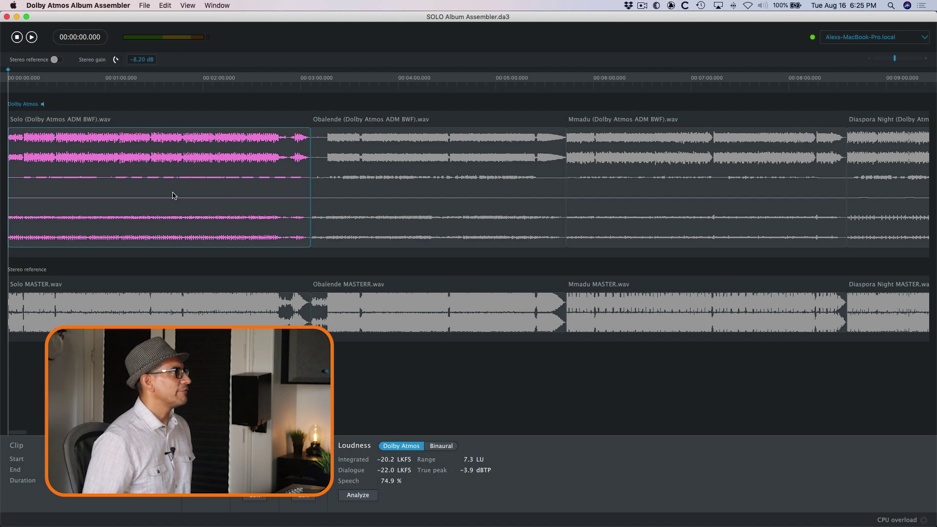
Review the remaining tracks through Climbing Higher and check that the local renderer is connected.
scroll(271, 160, "right", 10)
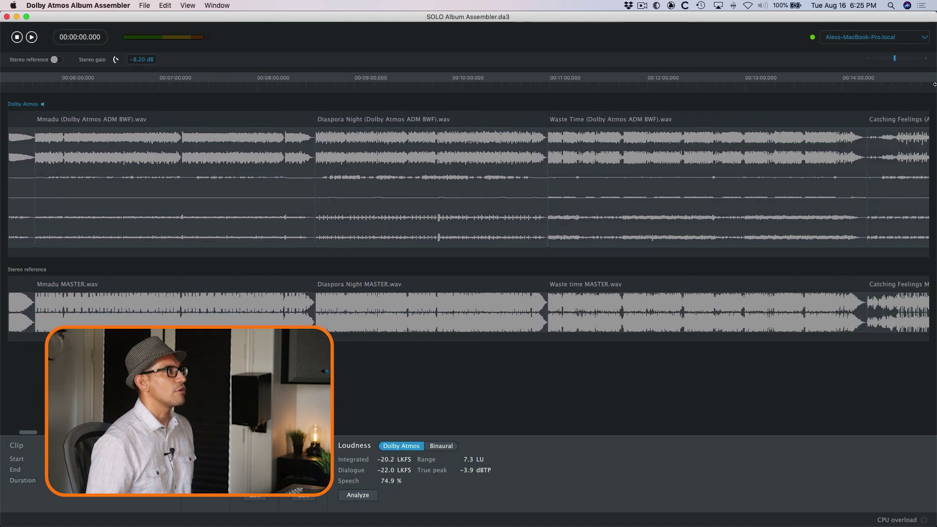
scroll(895, 59, "down", 5)
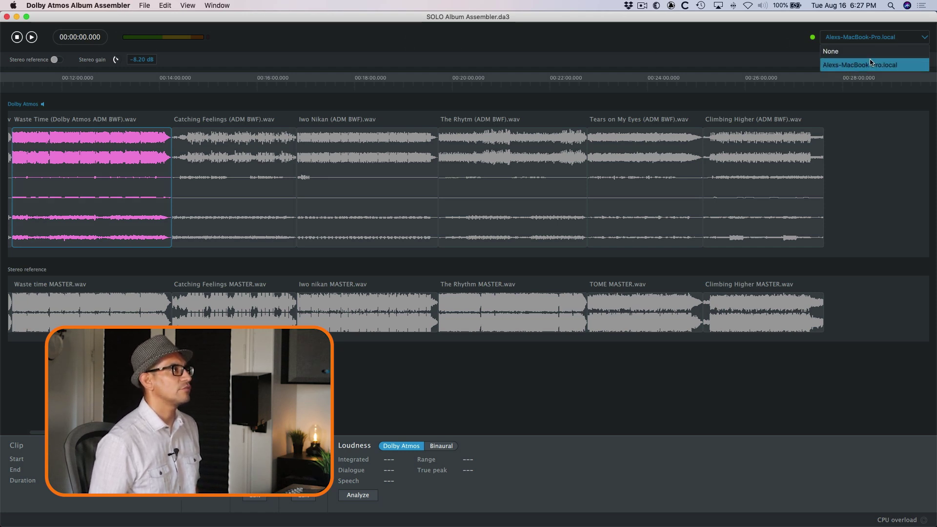
key("ctrl+Right")
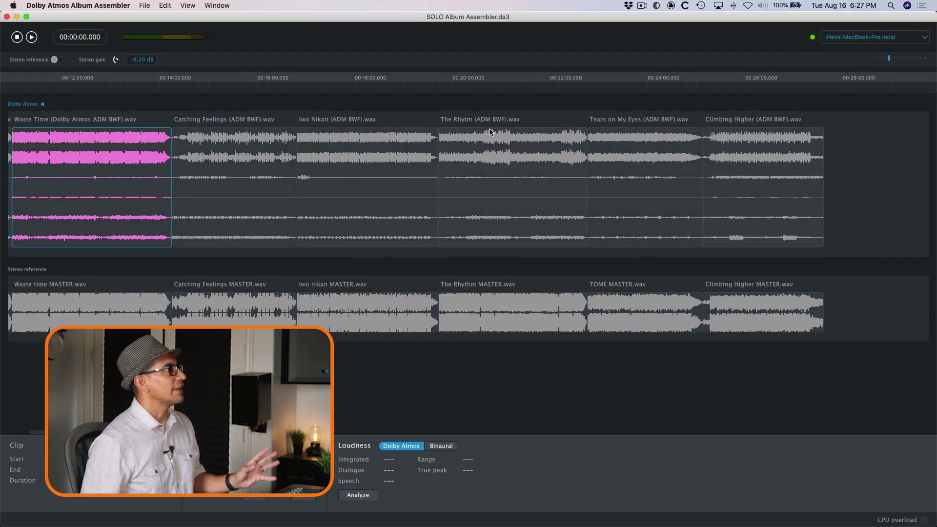
key("ctrl+Right")
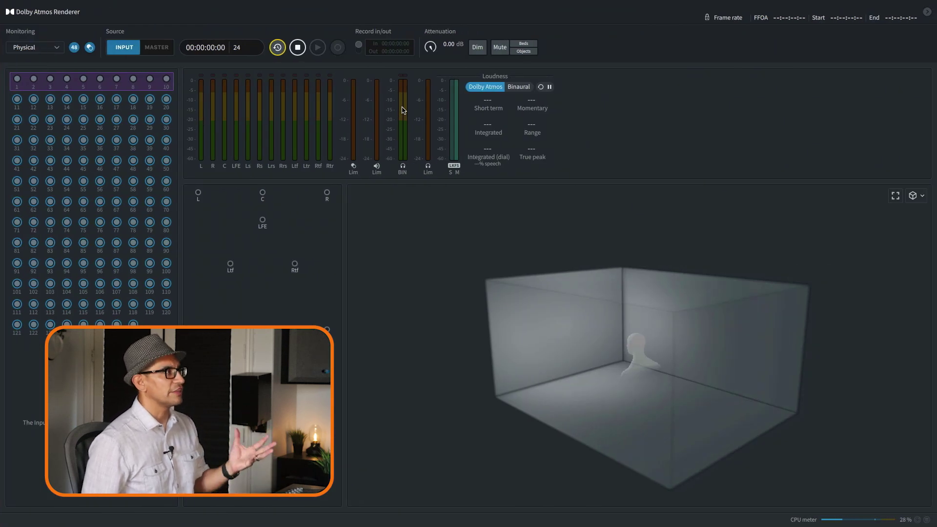
key("ctrl+Left")
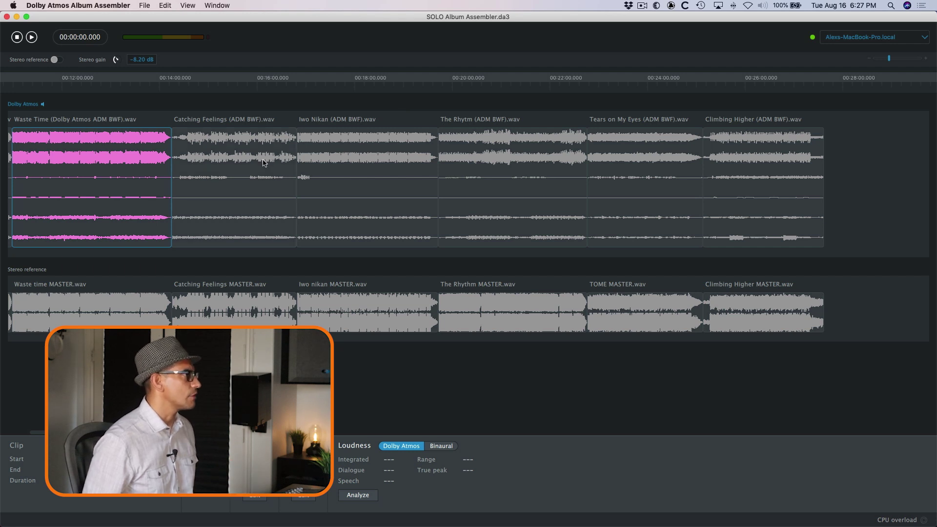
left_click(83, 5)
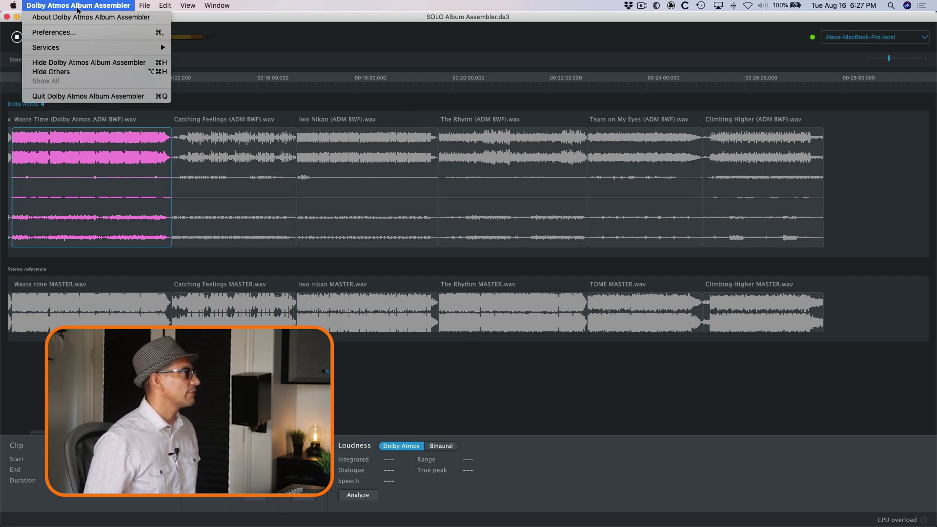
left_click(84, 32)
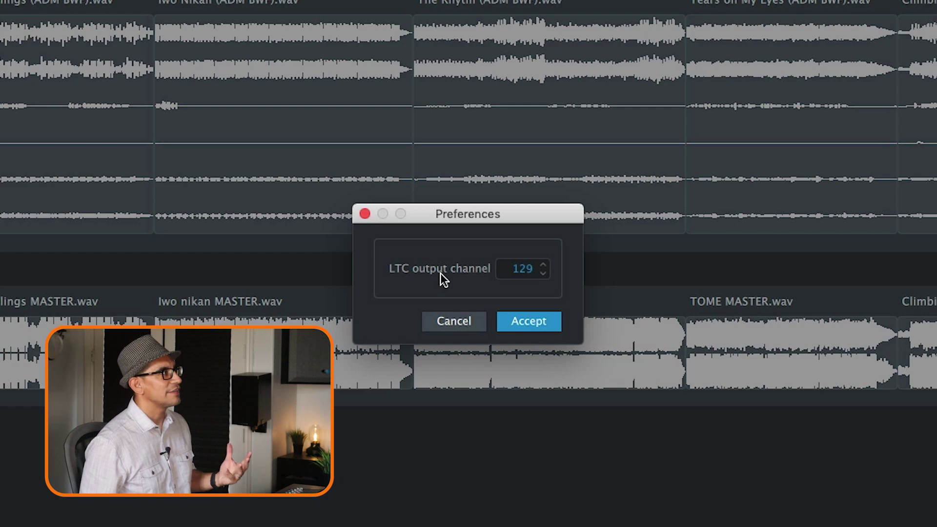
left_click(467, 318)
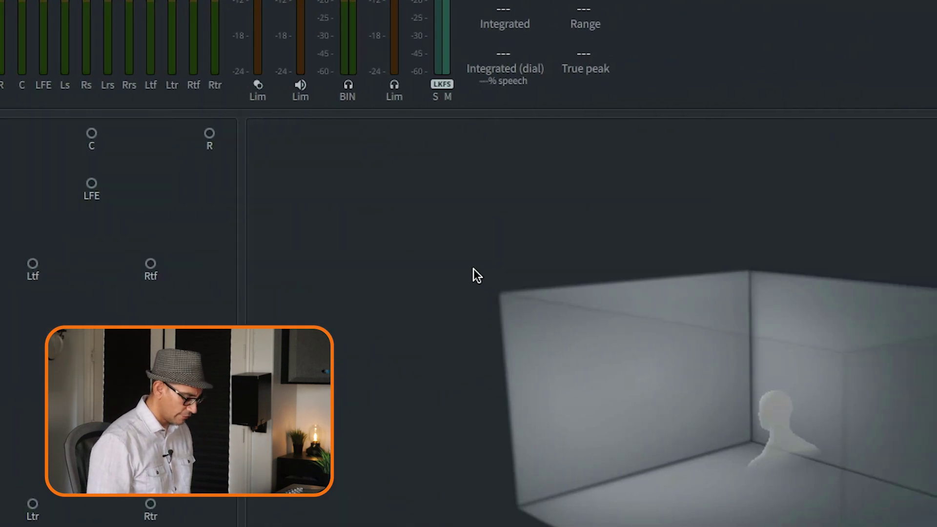
key("super+comma")
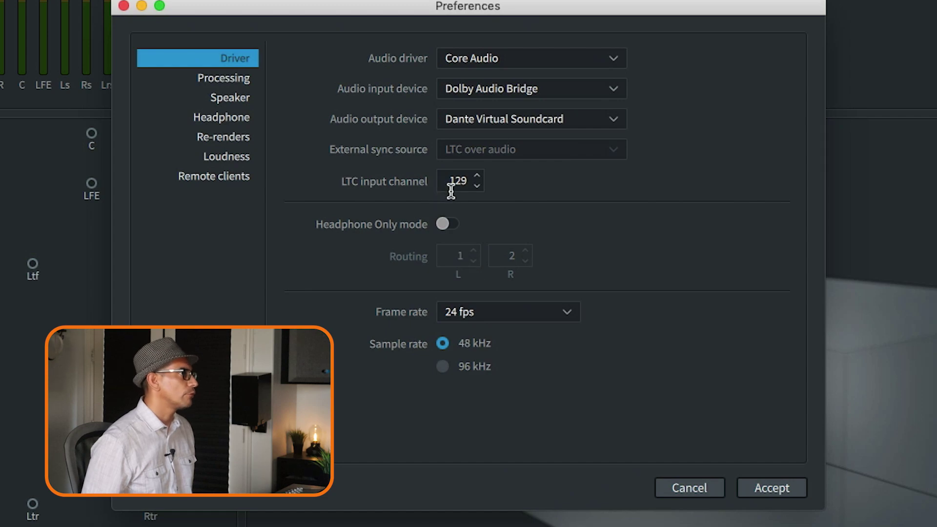
left_click(689, 488)
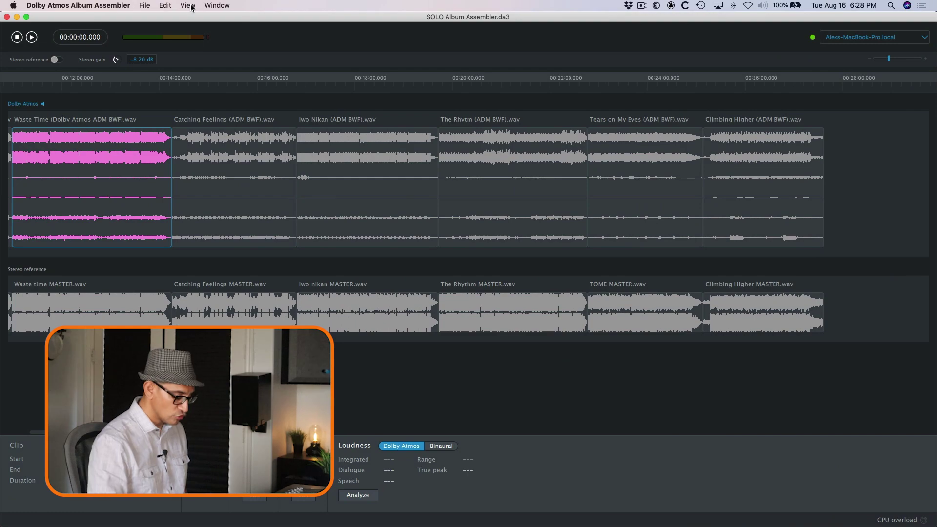
Zoom the timeline in and out twice, then place the playhead near 1:35.
key("super+plus")
key("super+plus")
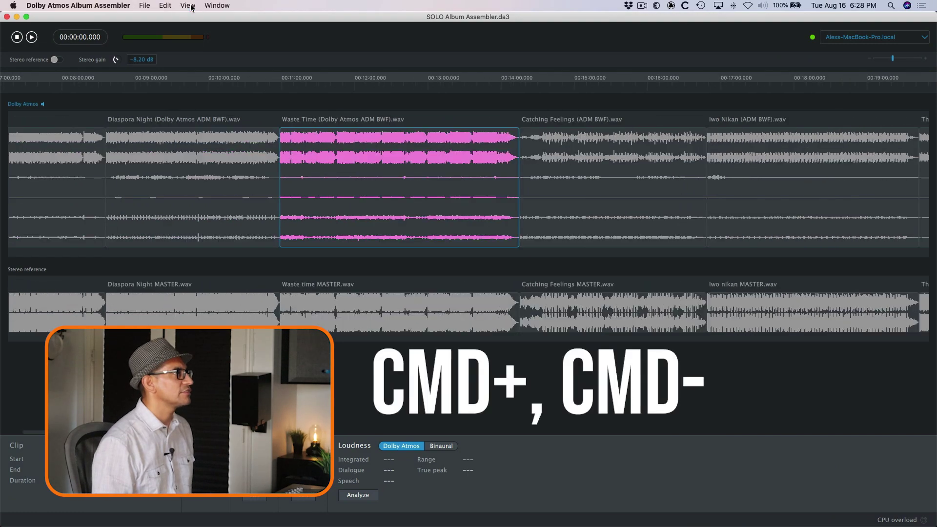
key("super+minus")
key("super+minus")
key("super+plus")
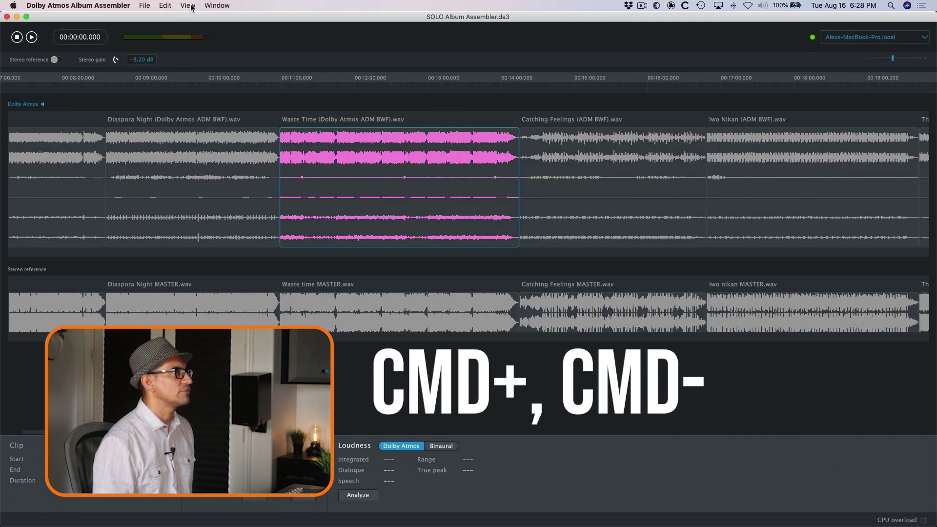
key("super+minus")
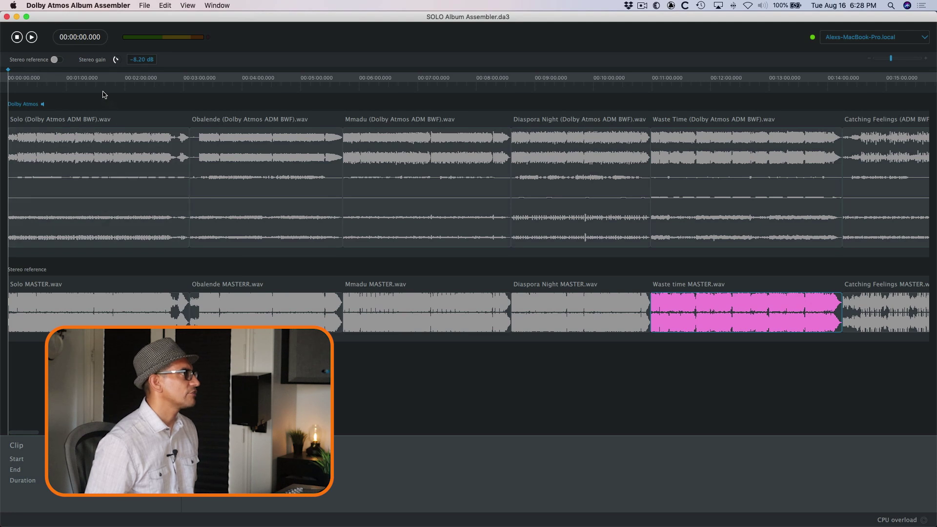
left_click(101, 92)
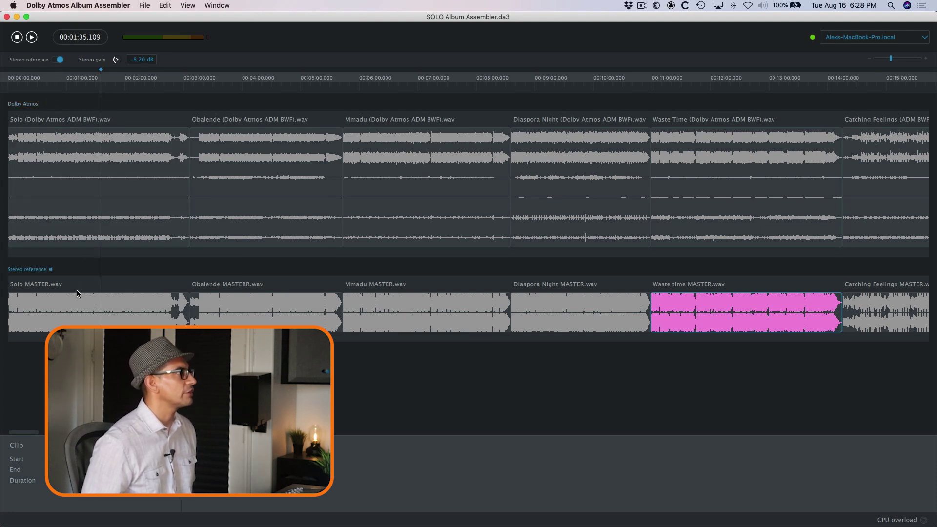
Play the Solo clip, lower the stereo reference gain, and A/B it against the Atmos mix.
left_click(84, 223)
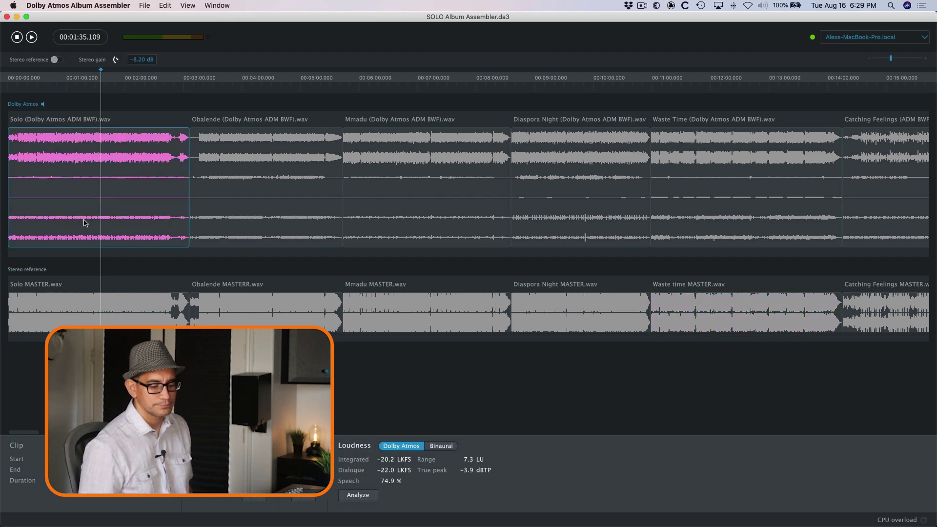
key("space")
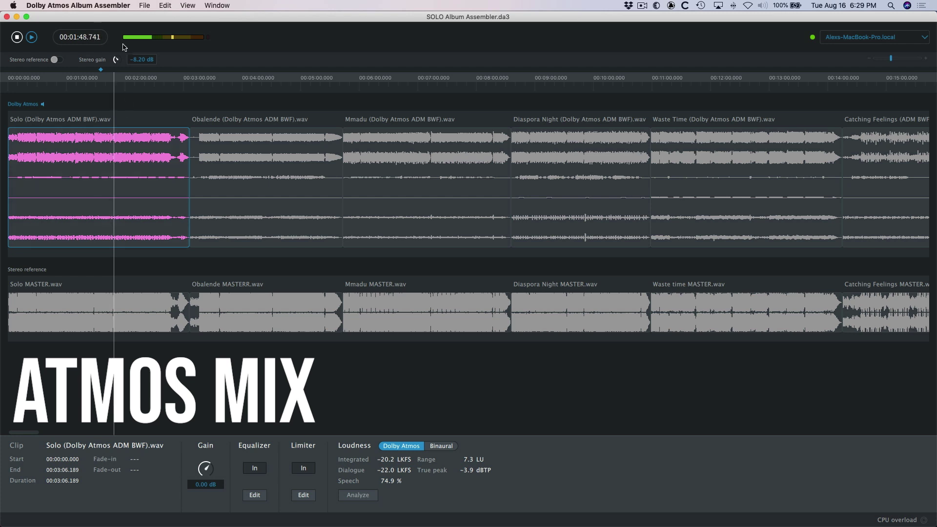
left_click_drag(117, 60, 118, 63)
key("r")
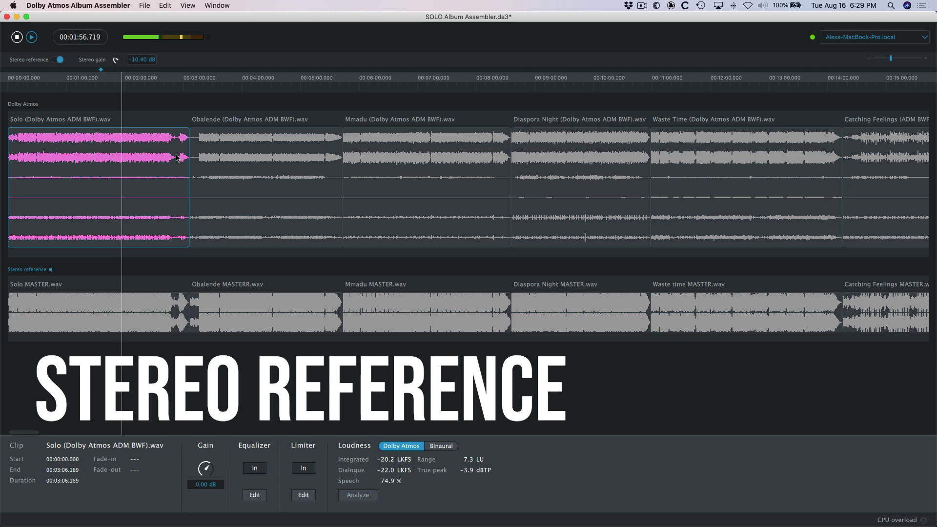
key("r")
Keep comparing stereo reference and Atmos mix, checking the Renderer's objects between toggles.
key("super+Tab")
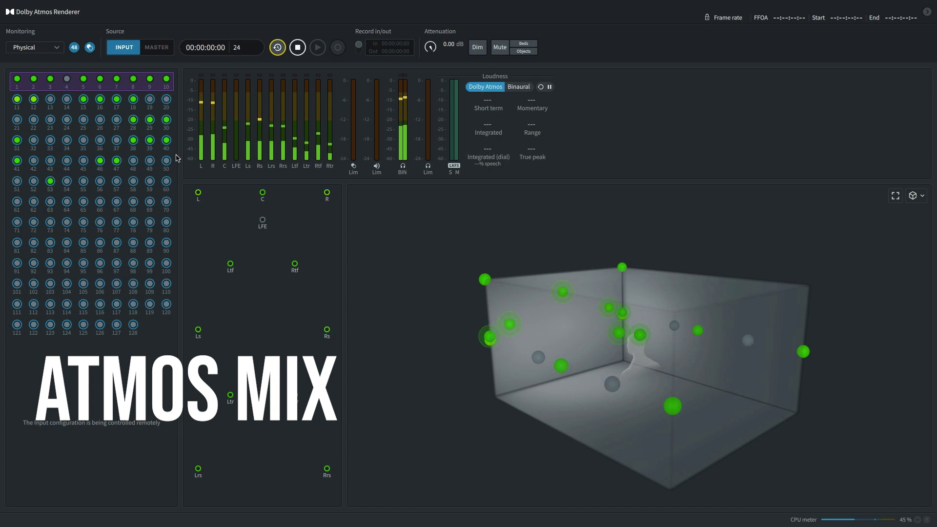
key("super+Tab")
key("r")
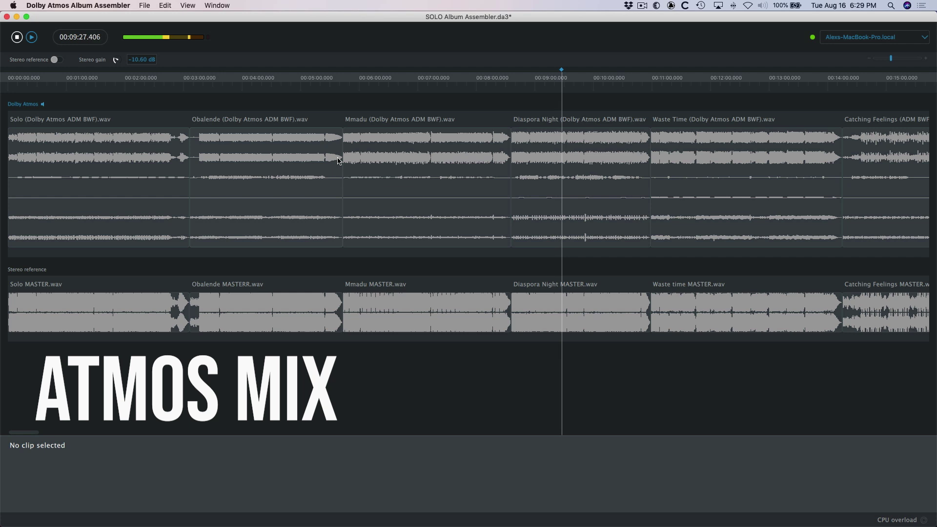
scroll(339, 161, "right", 5)
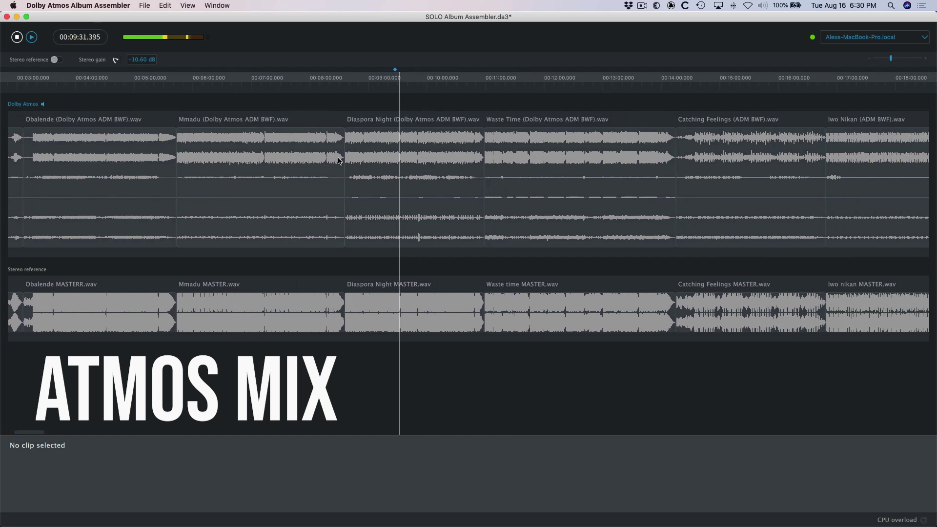
key("s")
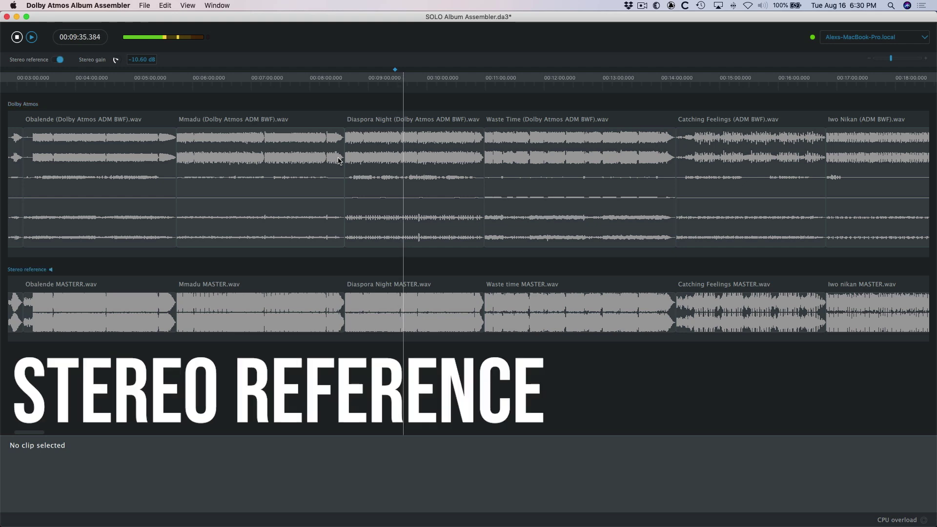
key("super+Tab")
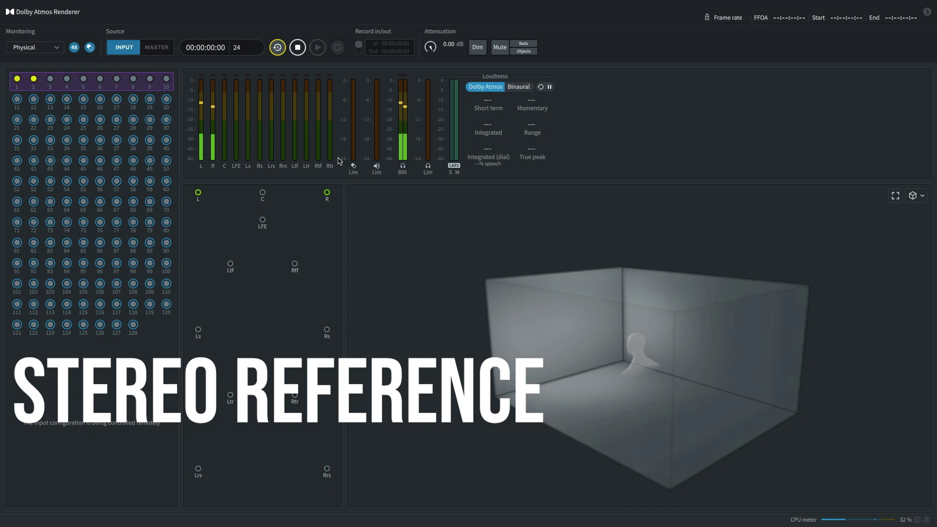
key("ctrl+Left")
key("s")
key("ctrl+Right")
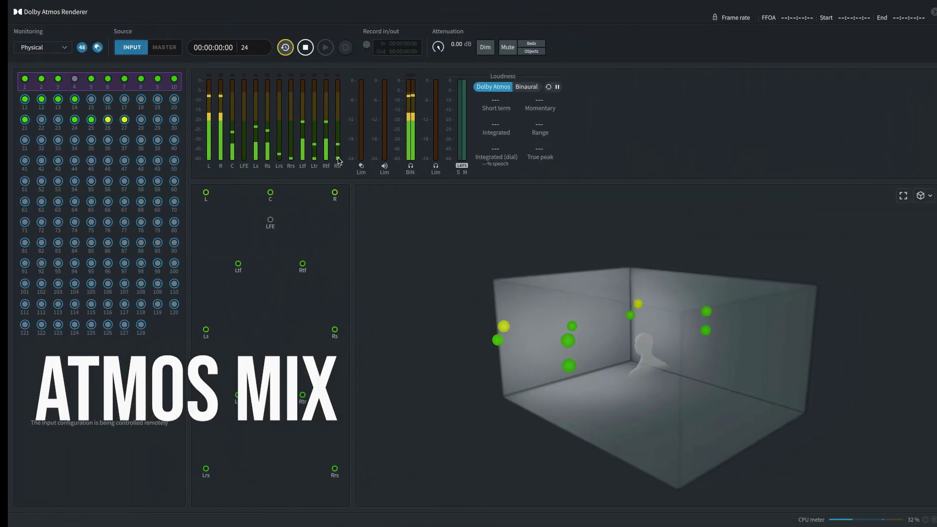
key("ctrl+Left")
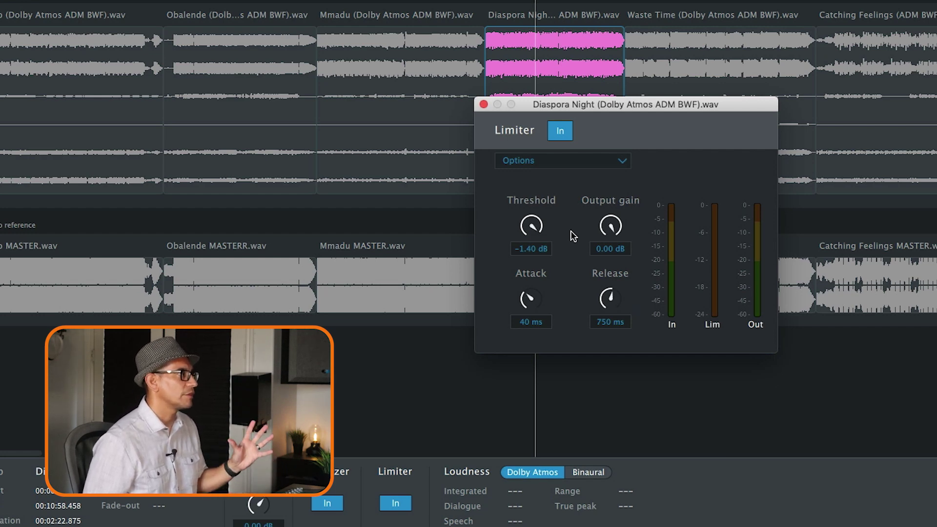
Dismiss the limiter copy/paste options and close the limiter window.
left_click(614, 164)
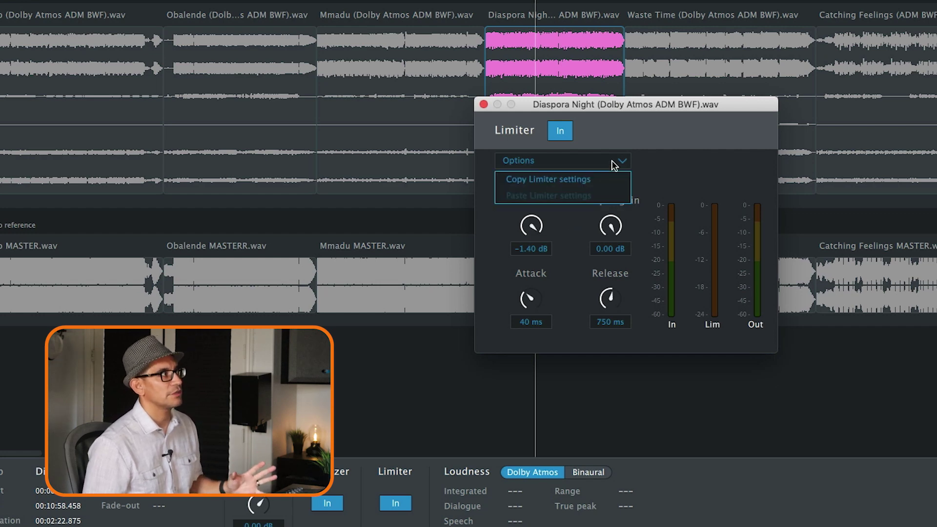
left_click(613, 161)
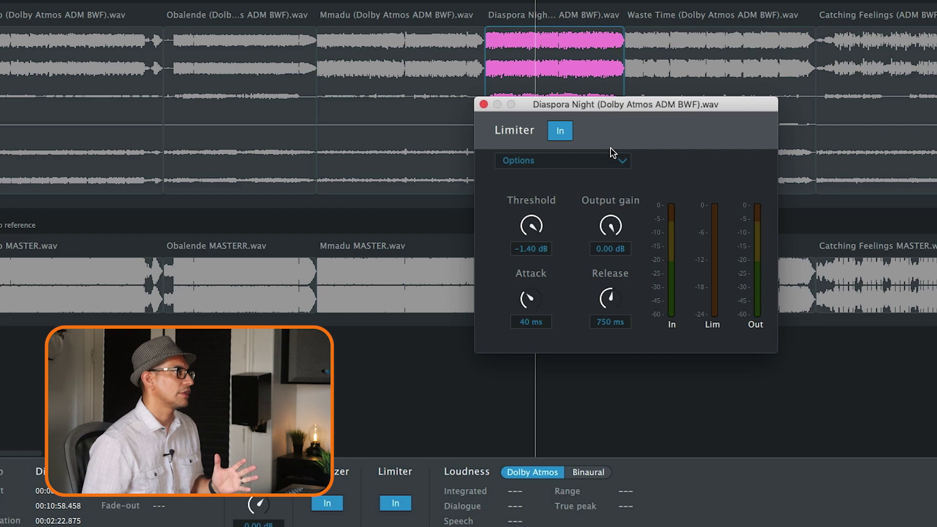
left_click(484, 105)
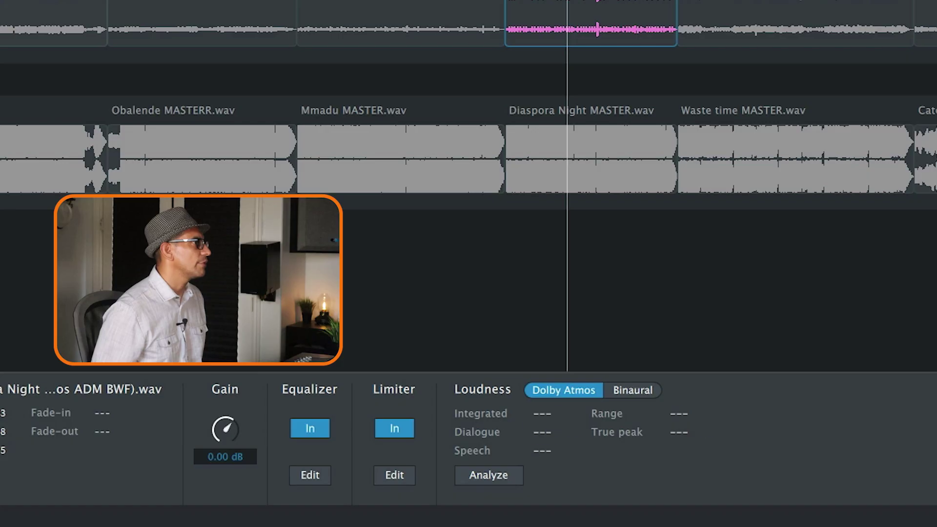
Select Solo, return to the album start, and check binaural then Dolby Atmos loudness (-20.2 LKFS).
left_click(54, 27)
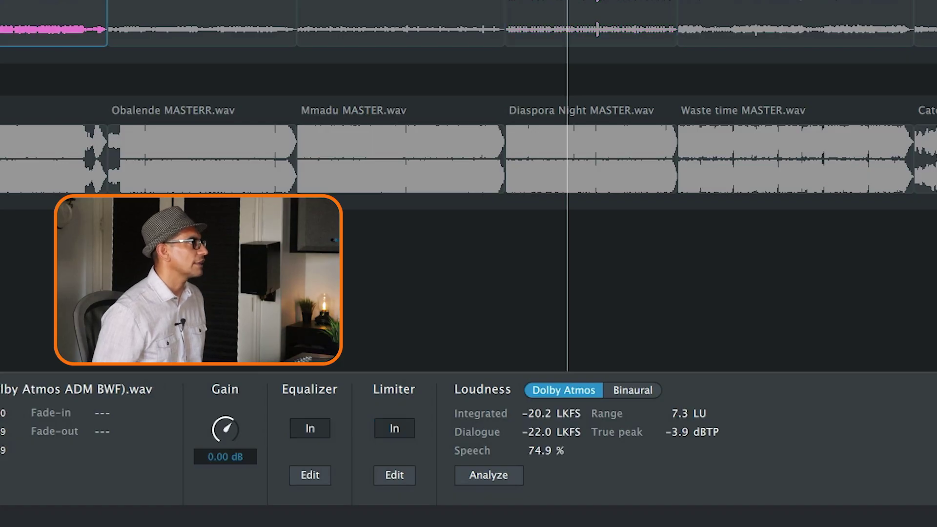
key("Home")
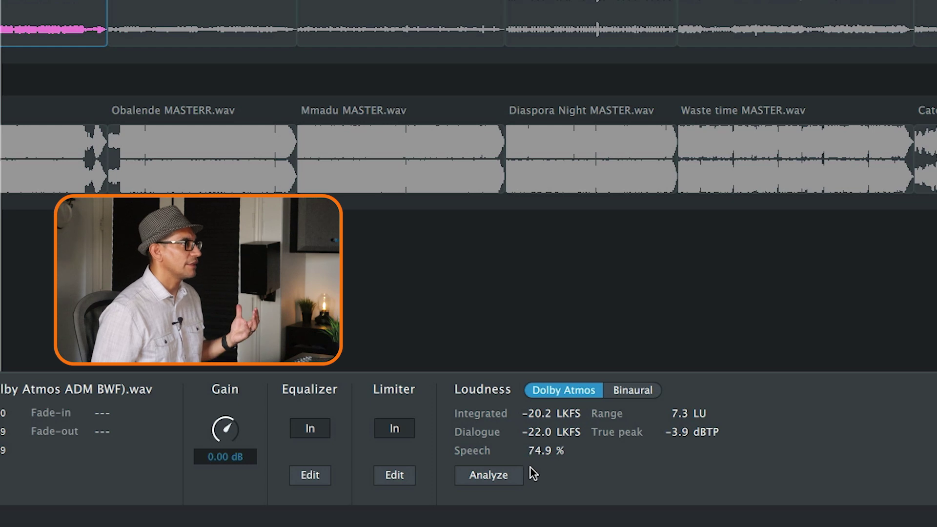
left_click(624, 397)
left_click(586, 393)
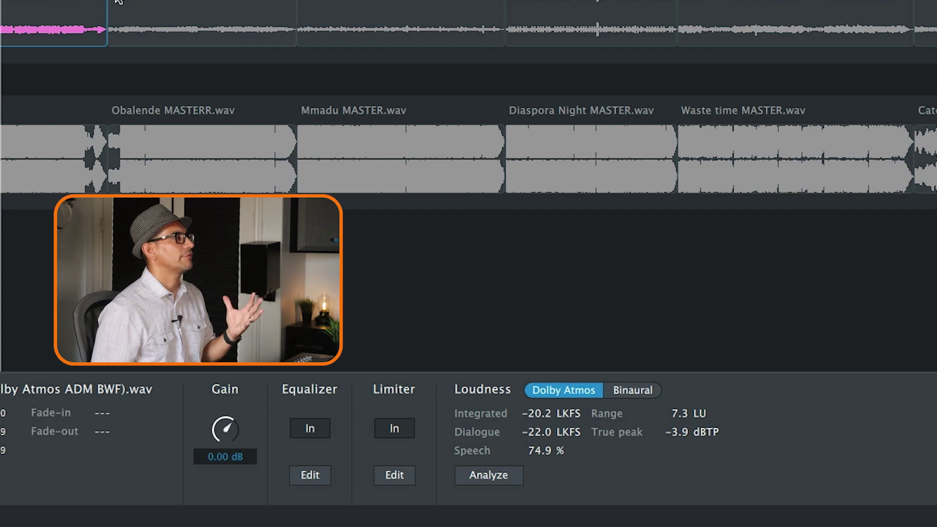
left_click(90, 3)
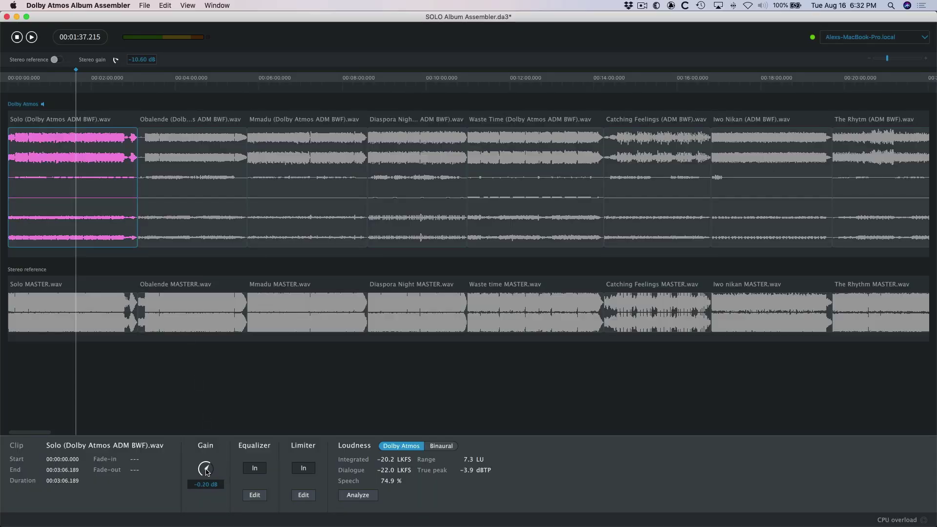
Select the Obalende, Mmadu and Solo clips and zoom in on the Solo–Obalende join.
left_click(193, 245)
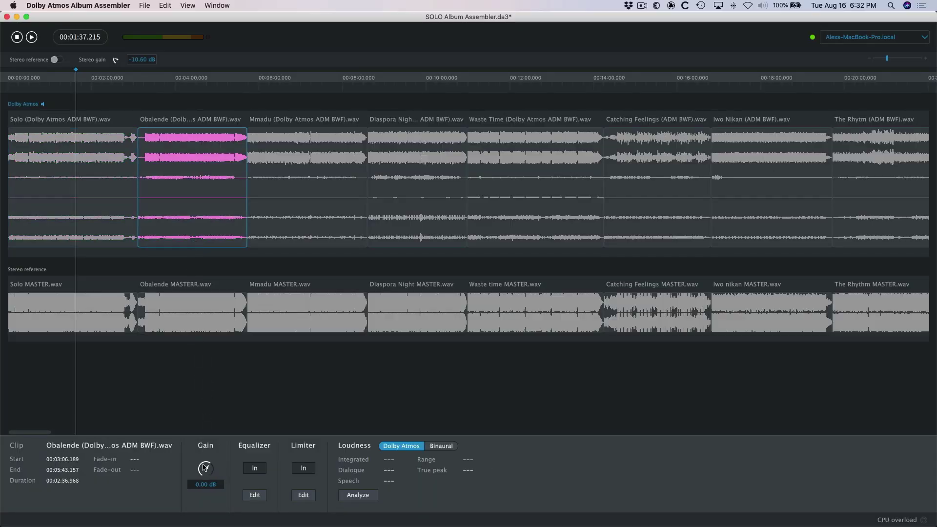
left_click(294, 300)
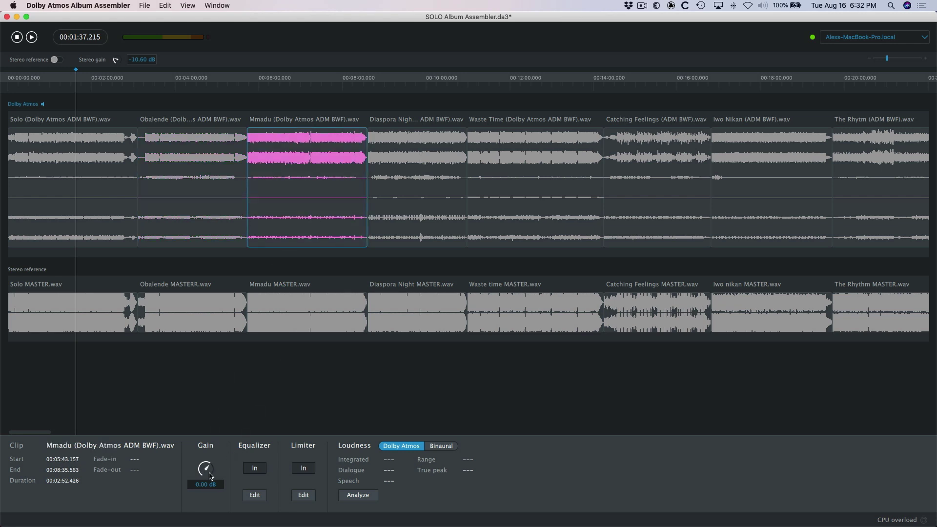
left_click(177, 240)
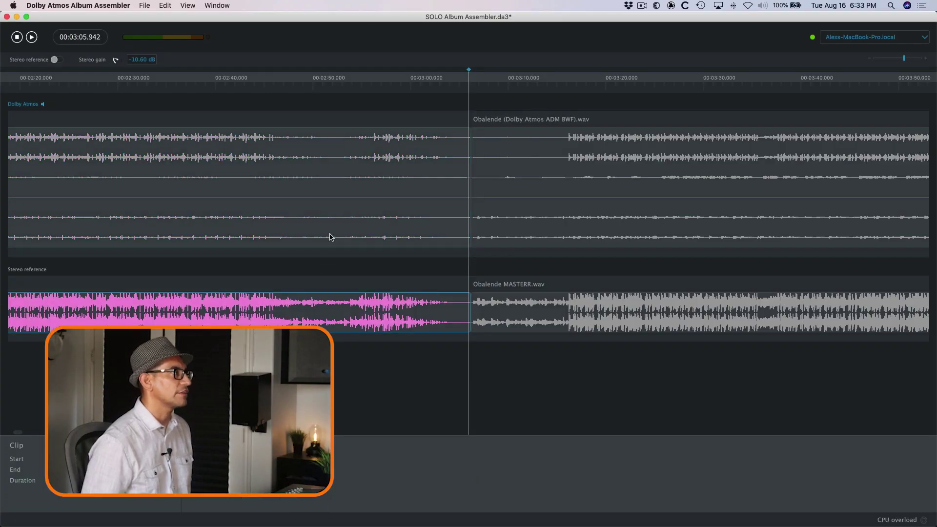
left_click(330, 237)
key("super+equal")
key("super+equal")
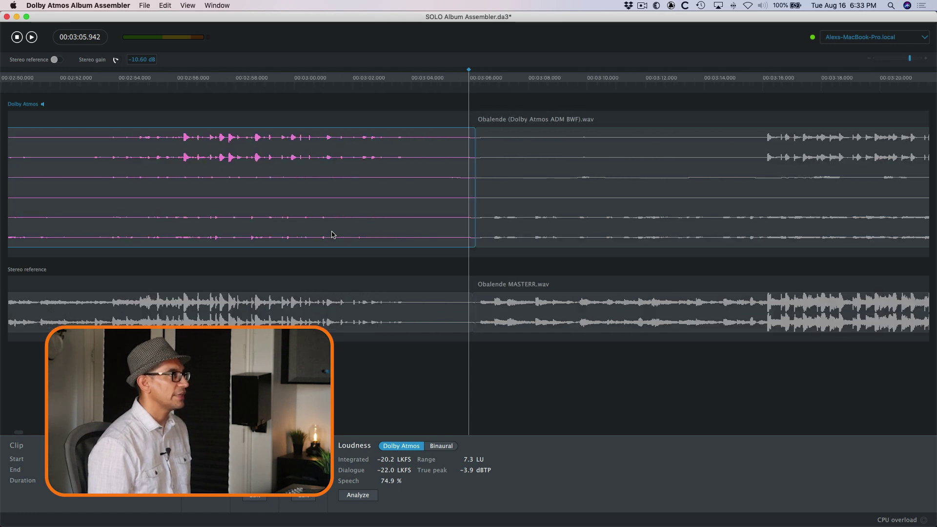
key("super+equal")
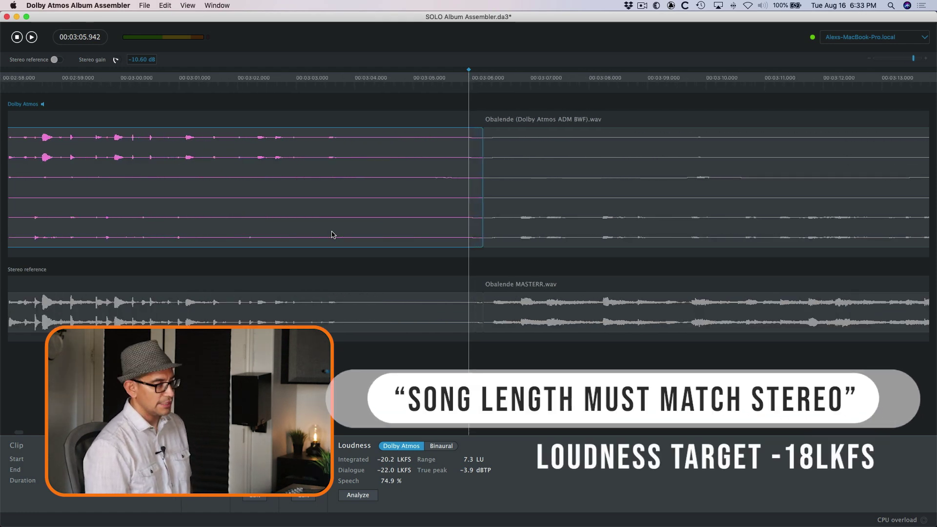
key("super+minus")
key("super+minus")
key("super+minus")
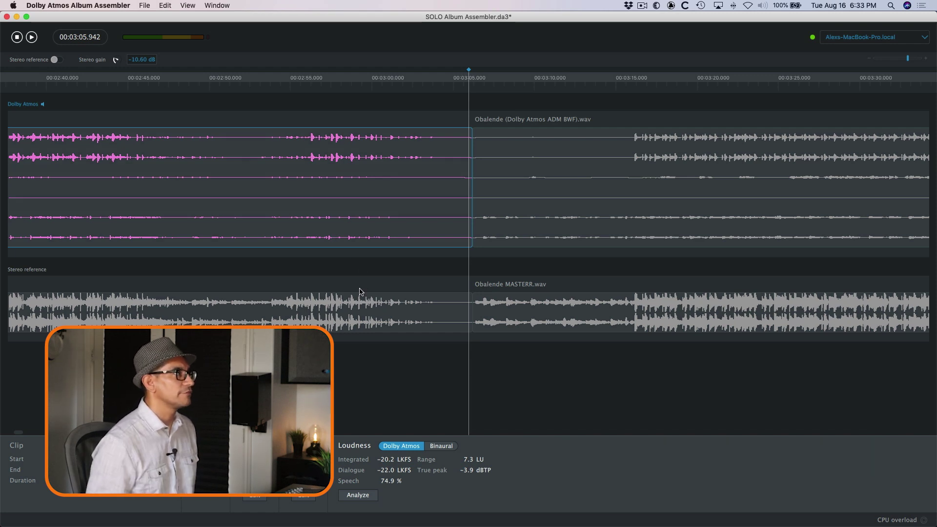
Zoom out to the full album, place the playhead near 11:28, and select Catching Feelings MASTER.
key("super+minus")
key("super+minus")
key("super+minus")
key("super+minus")
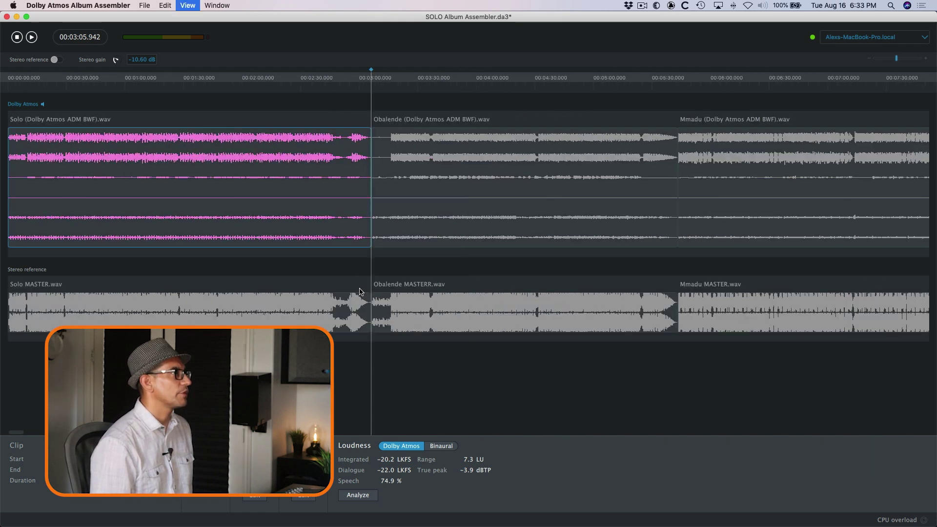
key("super+minus")
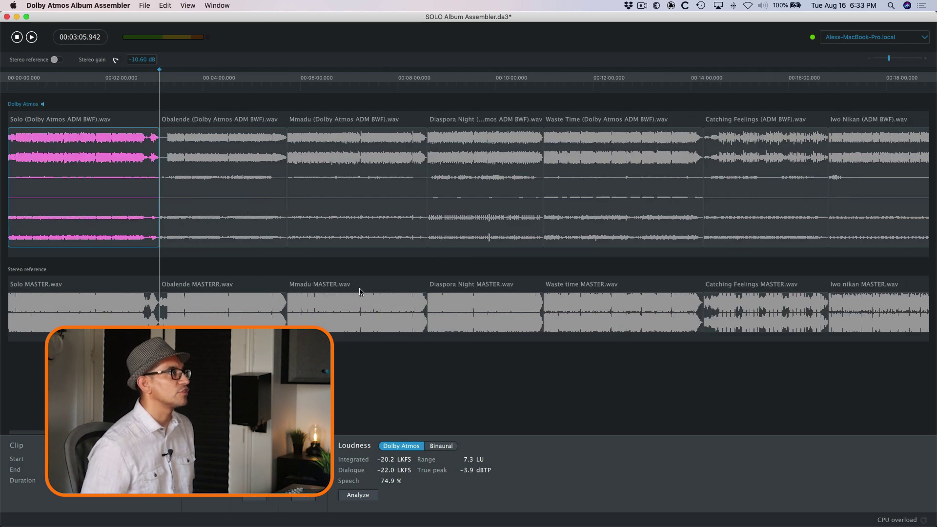
scroll(419, 240, "right", 8)
left_click(317, 90)
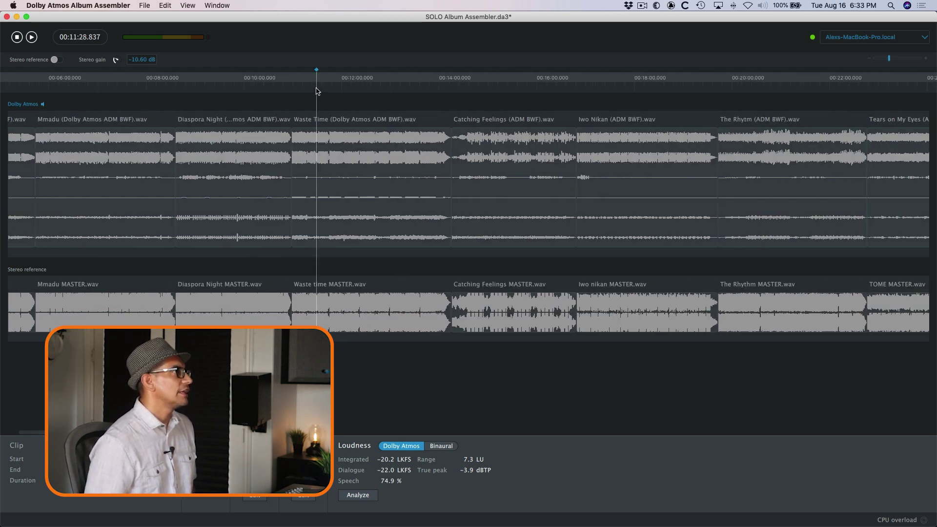
left_click(482, 321)
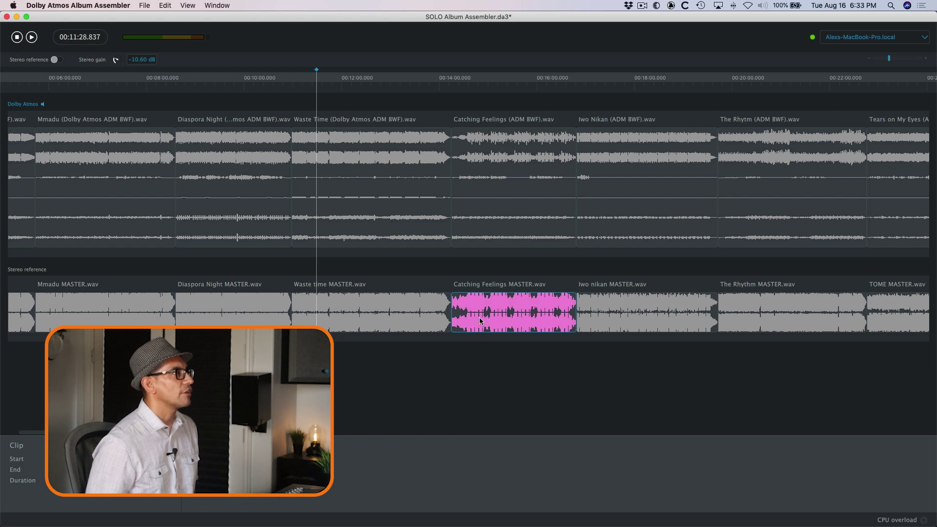
Select the Catching Feelings clips, set stereo gain to -10.30 dB, and place the playhead at 00:14:47.547.
left_click(499, 89)
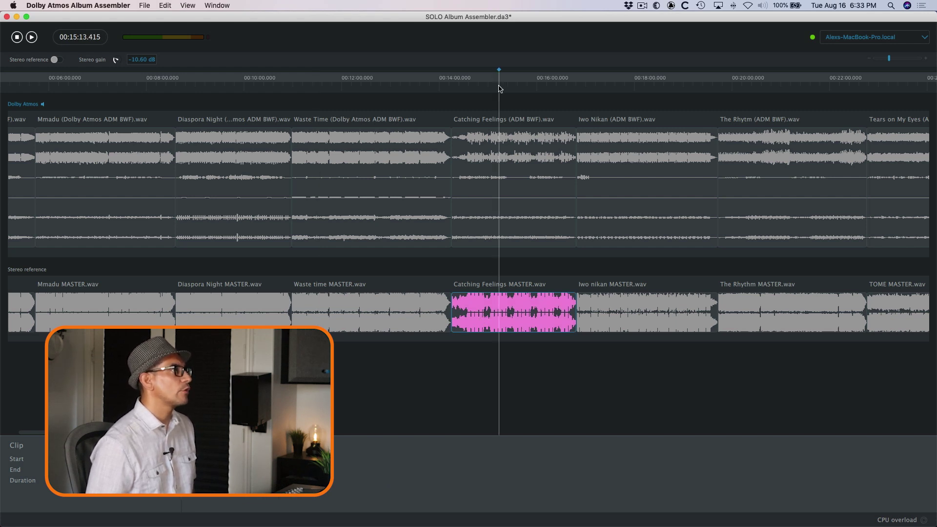
left_click(409, 318)
left_click(498, 179)
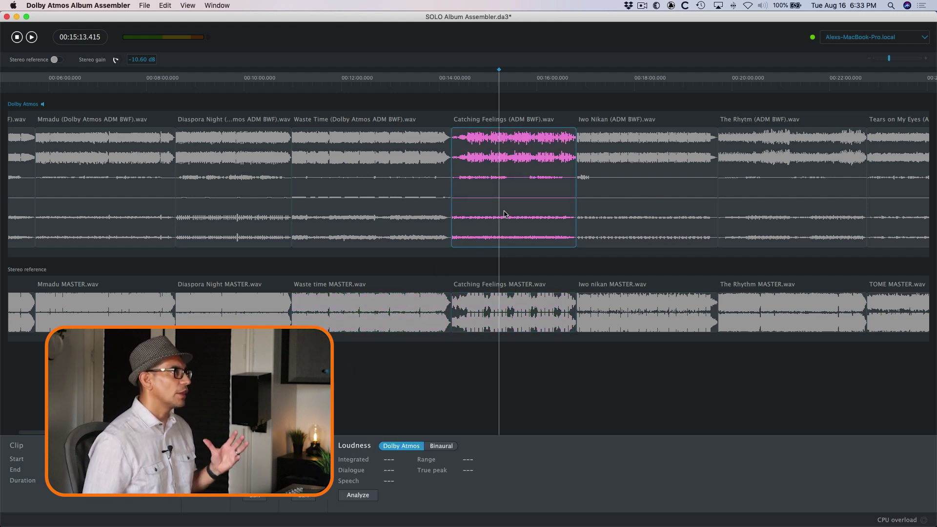
left_click(507, 310)
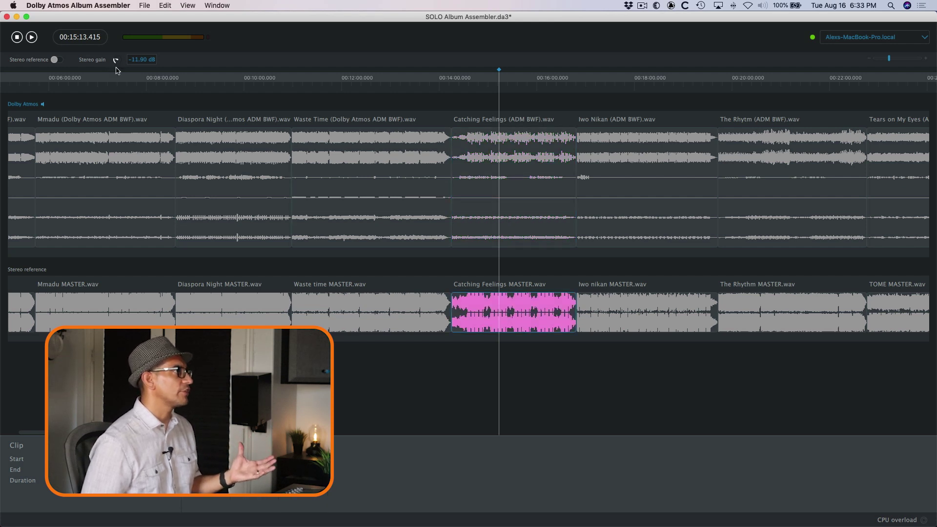
left_click_drag(116, 60, 120, 62)
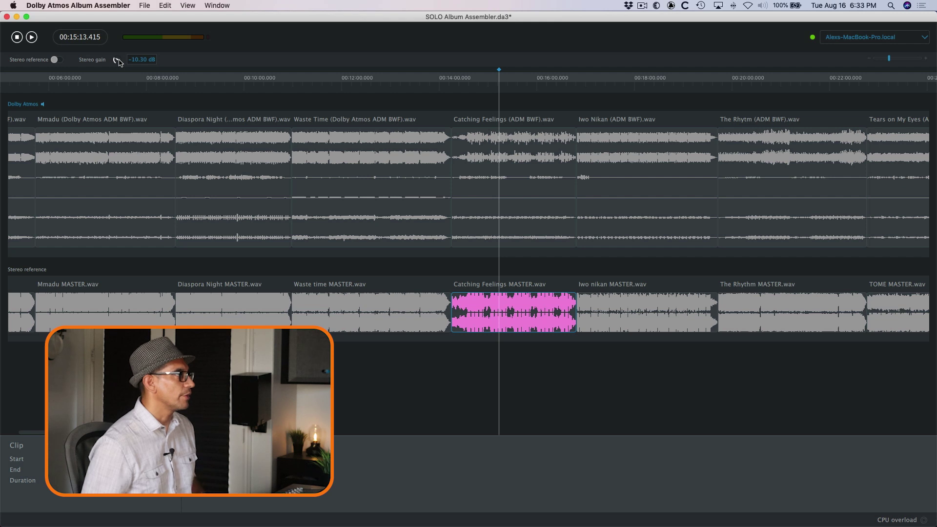
left_click(478, 85)
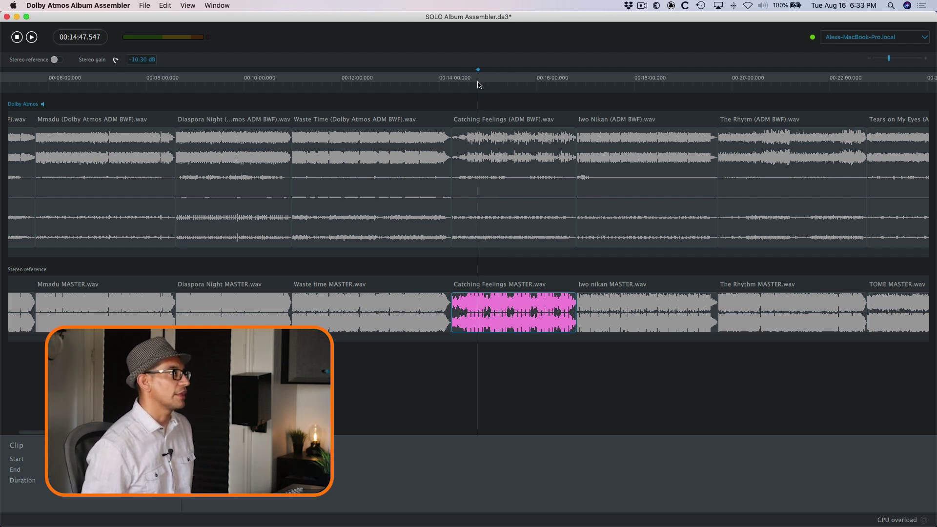
Play Catching Feelings, A/B the stereo reference against the Atmos mix, and glance at the Renderer.
key("space")
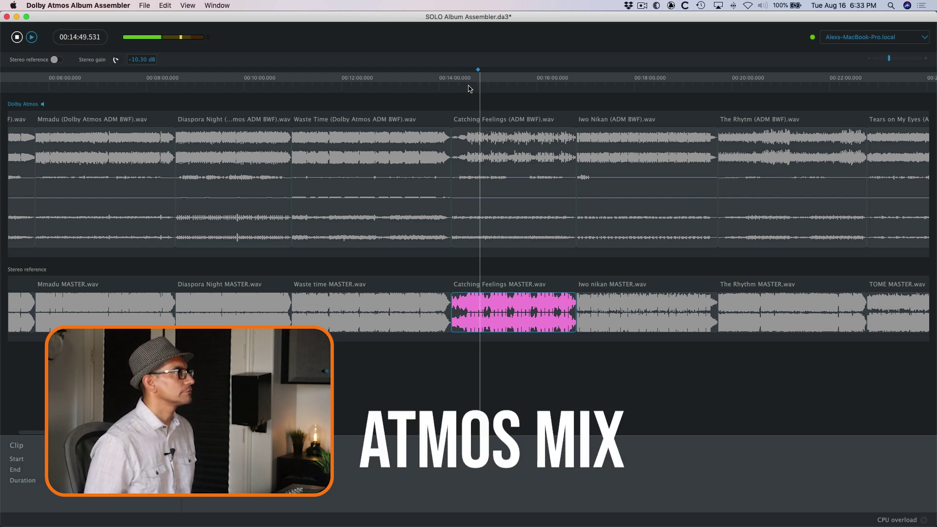
key("s")
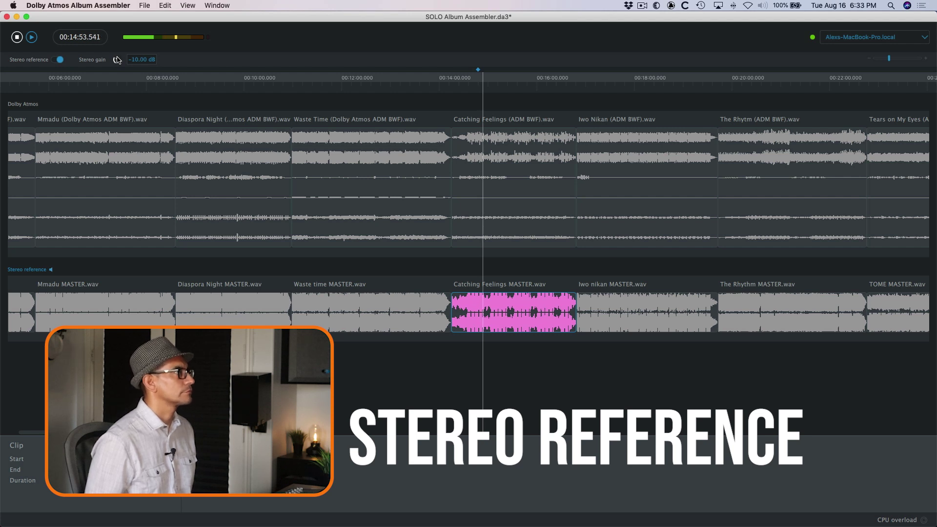
key("s")
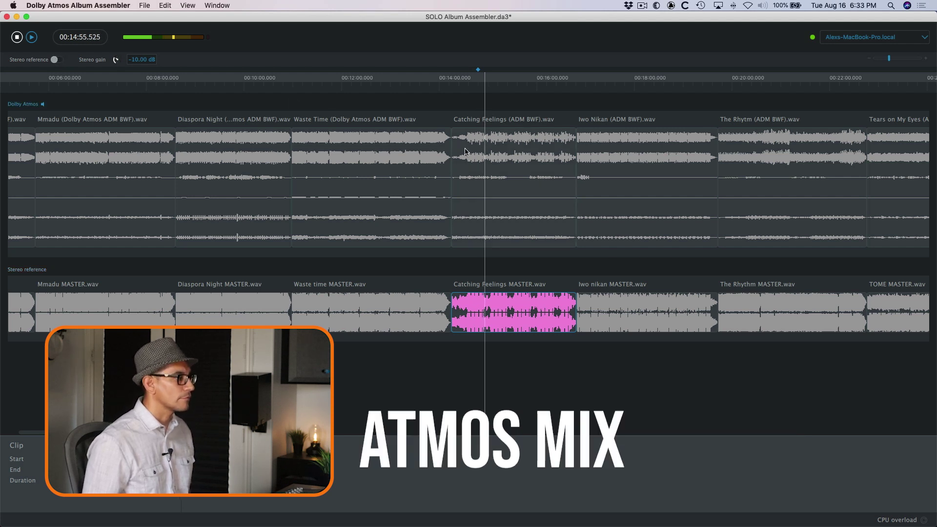
key("super+equal")
key("super+equal")
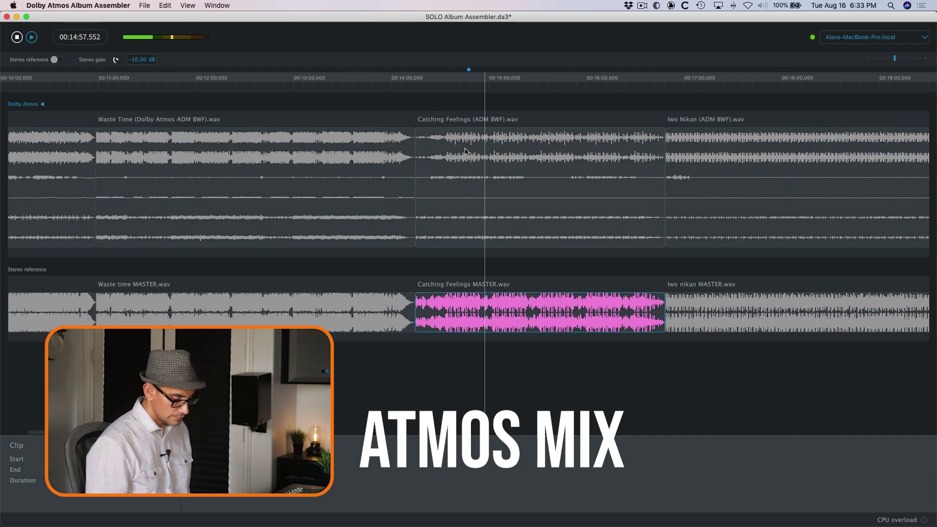
key("super+equal")
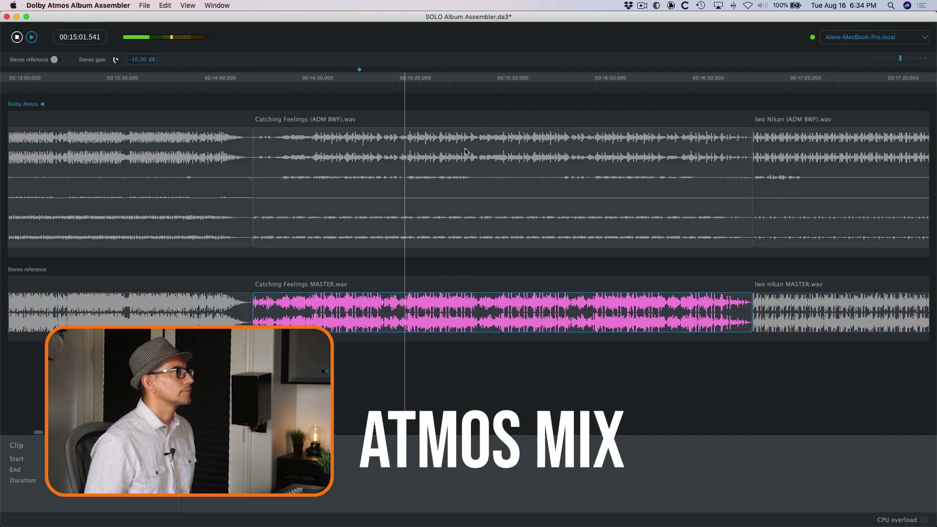
key("ctrl+Right")
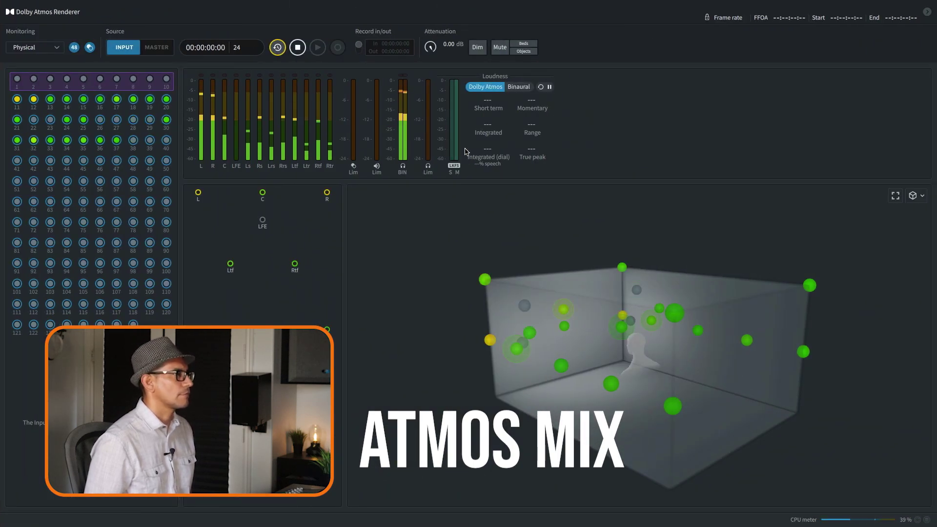
key("ctrl+Left")
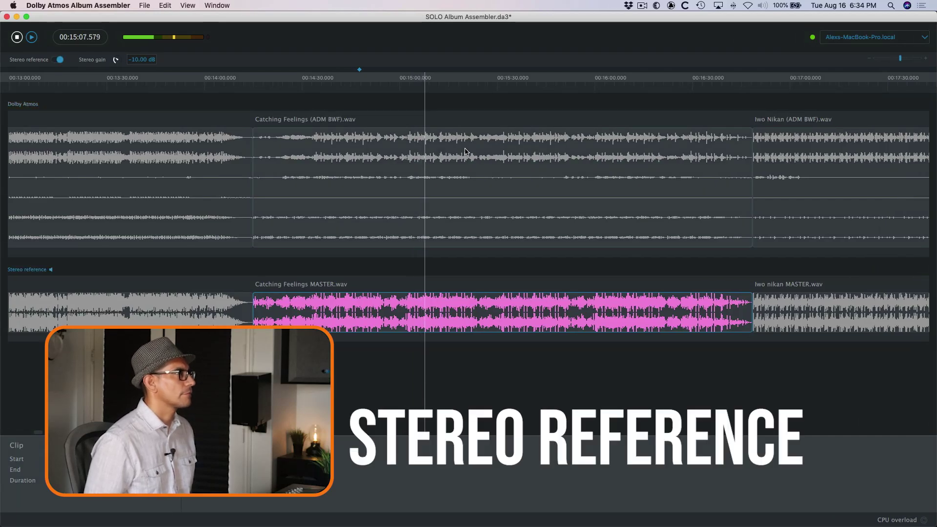
scroll(116, 60, "up", 1)
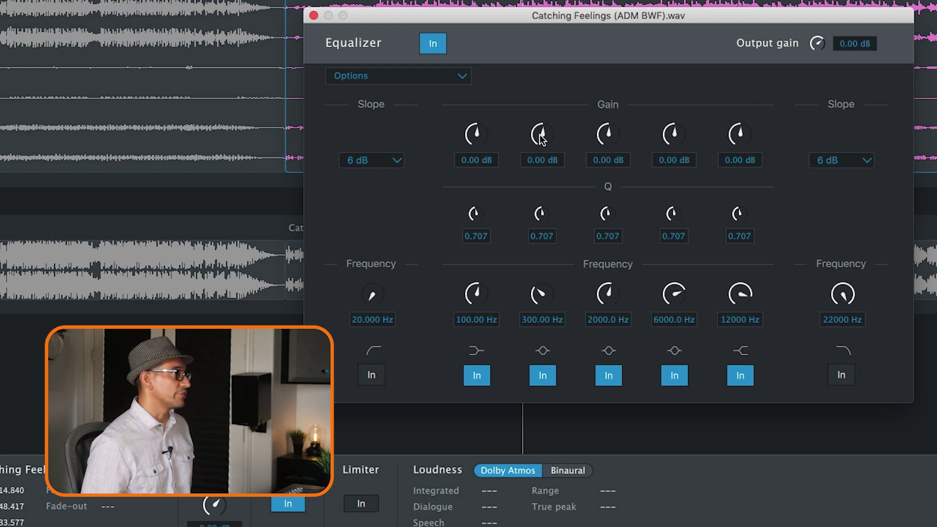
Turn EQ bands 2 and 3 into cuts: -1.40 dB at 310.65 Hz and -1.90 dB at 654.86 Hz.
left_click_drag(541, 139, 548, 96)
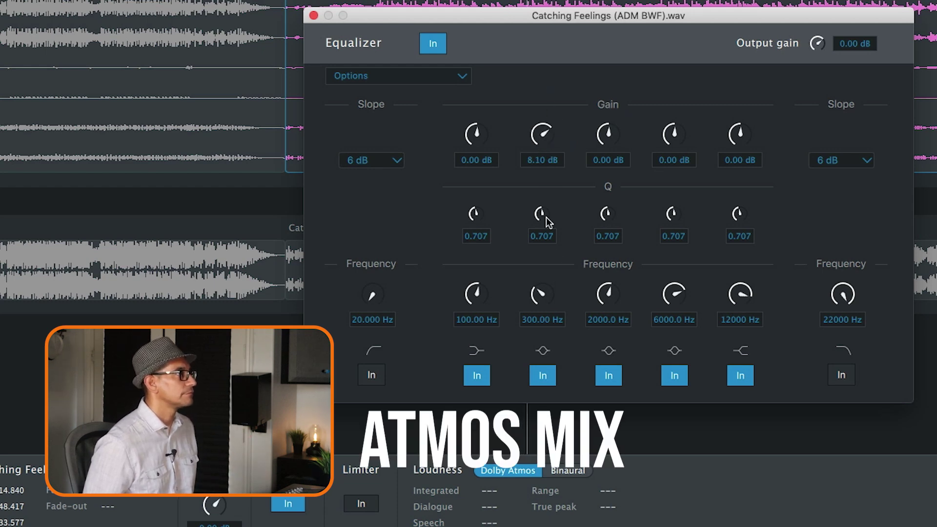
mouse_move(538, 300)
left_mouse_down()
mouse_move(536, 323)
mouse_move(539, 300)
left_mouse_up()
left_click_drag(547, 138, 546, 150)
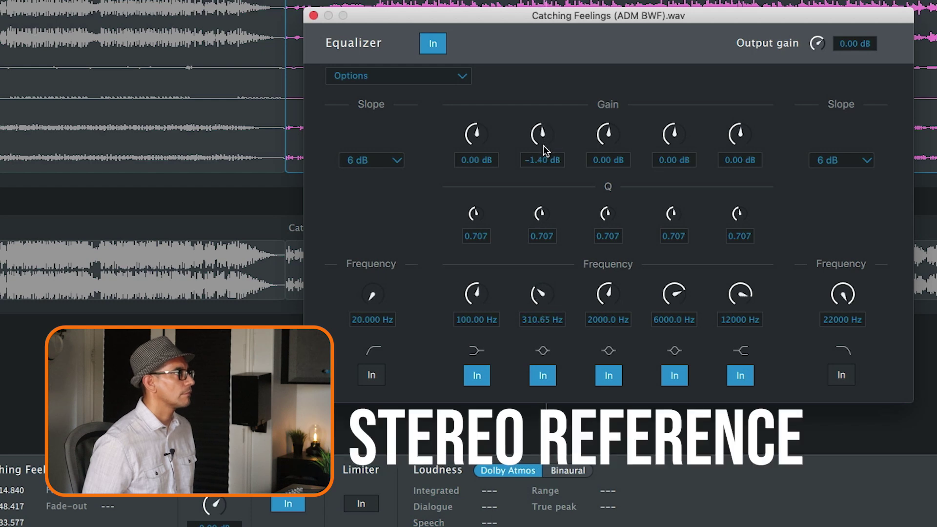
left_click_drag(610, 147, 621, 106)
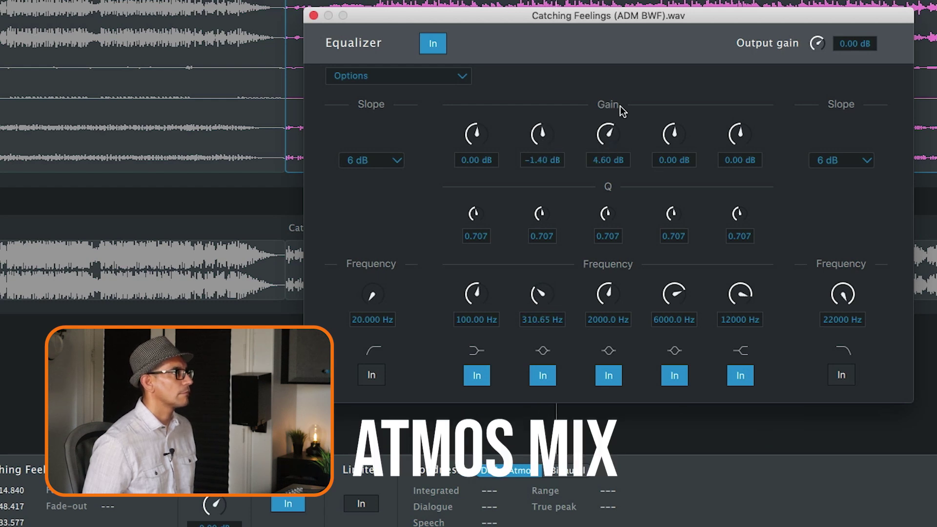
mouse_move(608, 295)
left_mouse_down()
mouse_move(607, 326)
mouse_move(611, 312)
left_mouse_up()
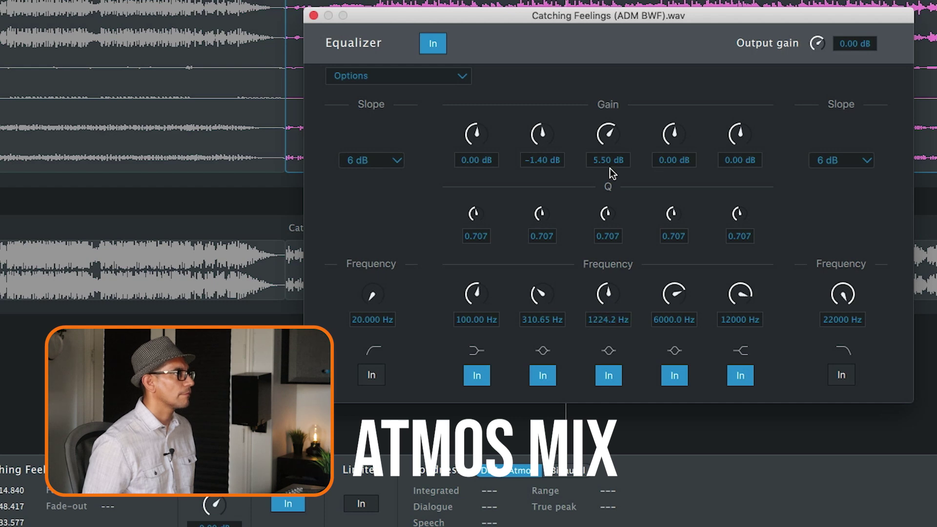
left_click_drag(604, 123, 616, 128)
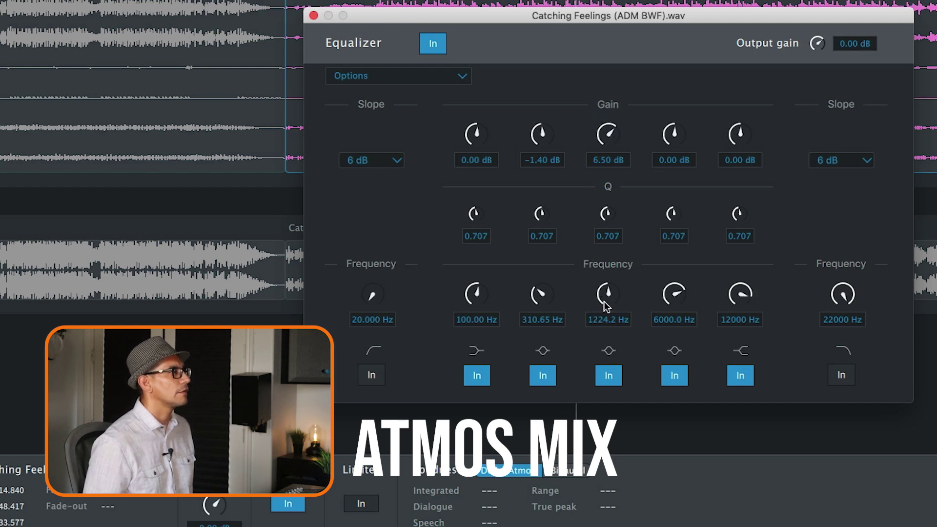
mouse_move(607, 300)
left_mouse_down()
mouse_move(605, 326)
mouse_move(606, 314)
left_mouse_up()
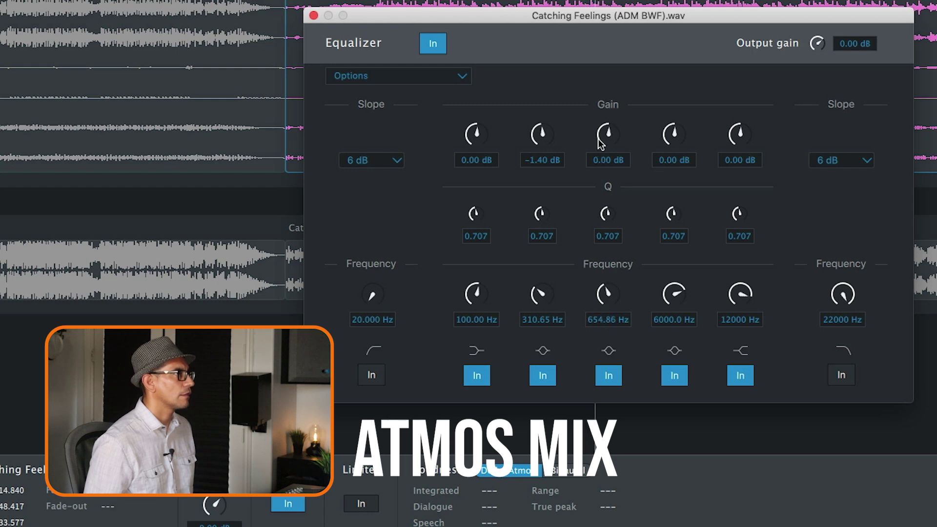
left_click_drag(603, 143, 603, 147)
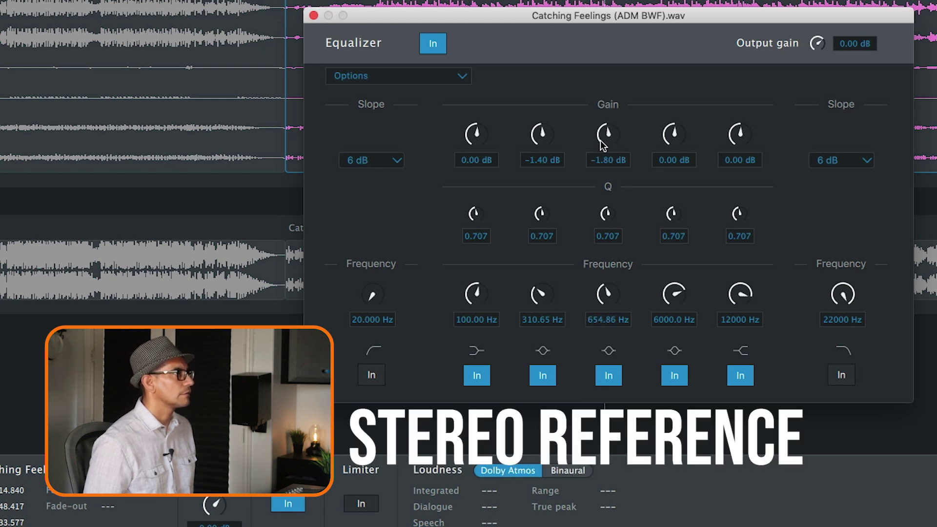
left_click_drag(538, 144, 538, 141)
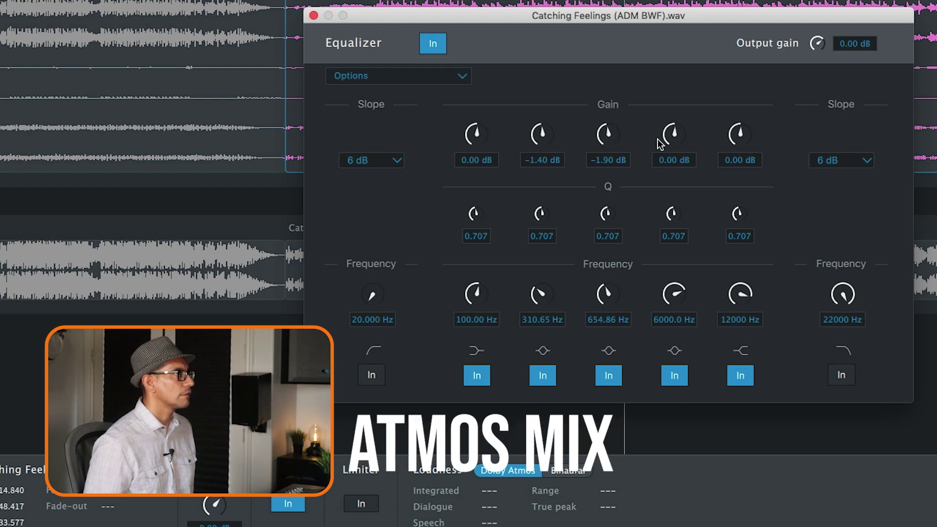
Cut band 4 by -1.30 dB at 2275.9 Hz and deepen band 2 to -1.50 dB.
left_click_drag(660, 143, 674, 117)
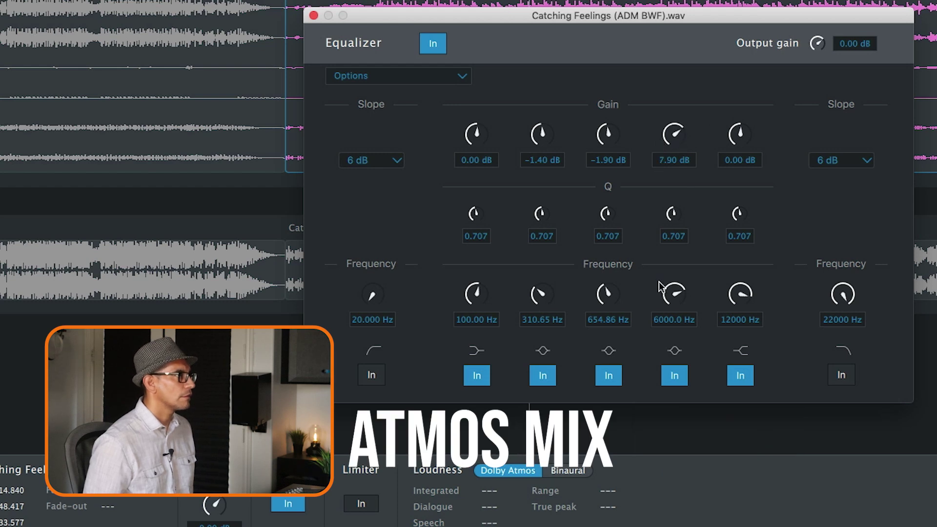
left_click_drag(660, 287, 653, 315)
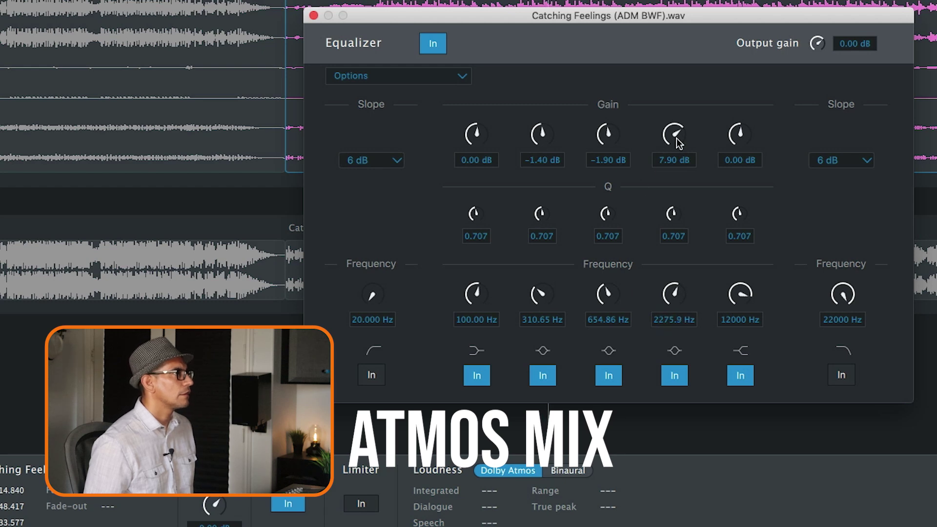
left_click_drag(676, 141, 673, 140)
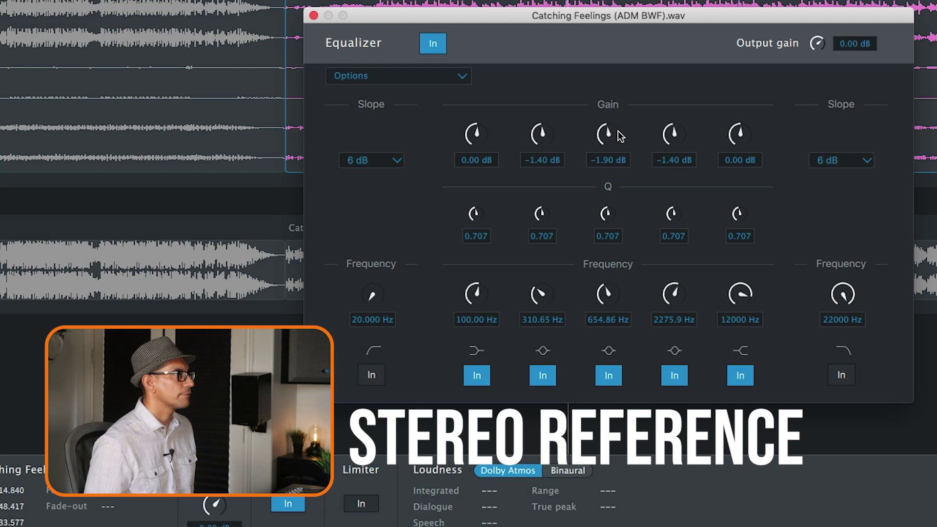
left_click_drag(670, 136, 671, 134)
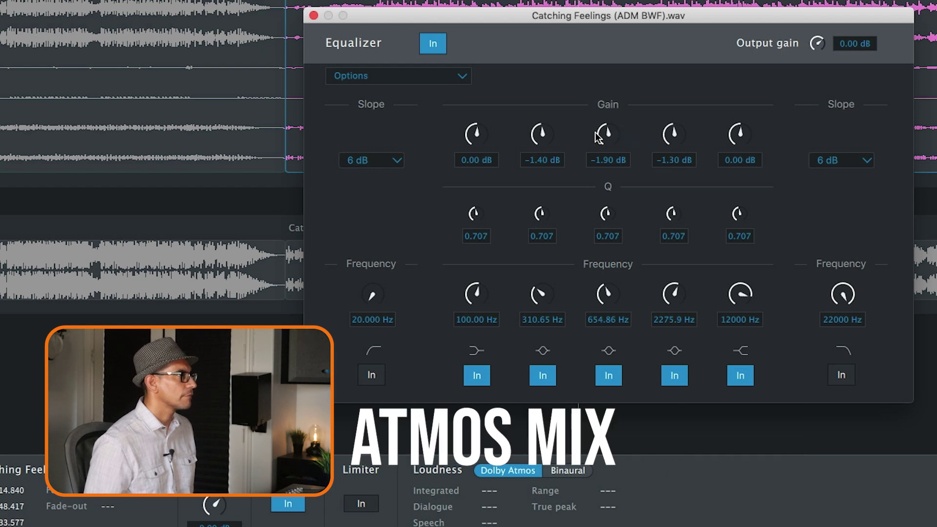
left_click_drag(546, 139, 546, 141)
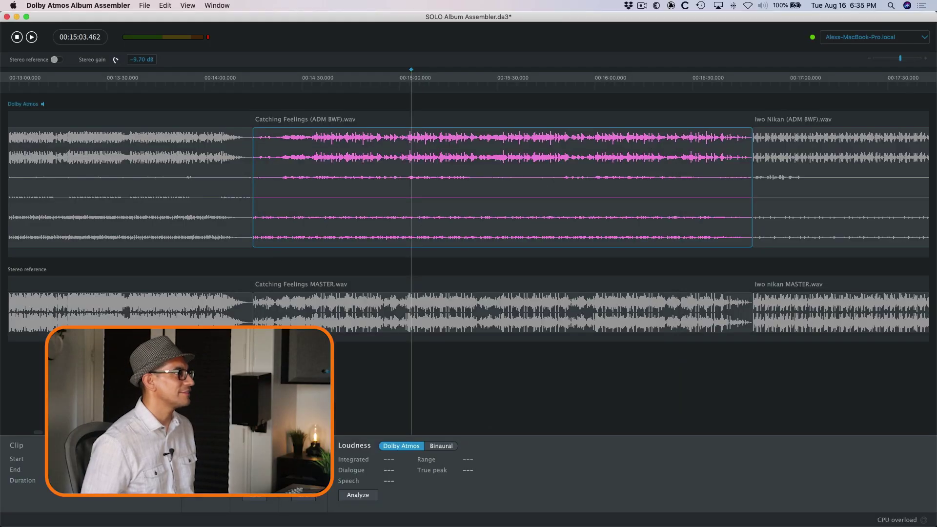
Set the limiter to -7.50 dB threshold, -6.20 dB output gain, 30 ms attack, 300 ms release.
left_click(304, 496)
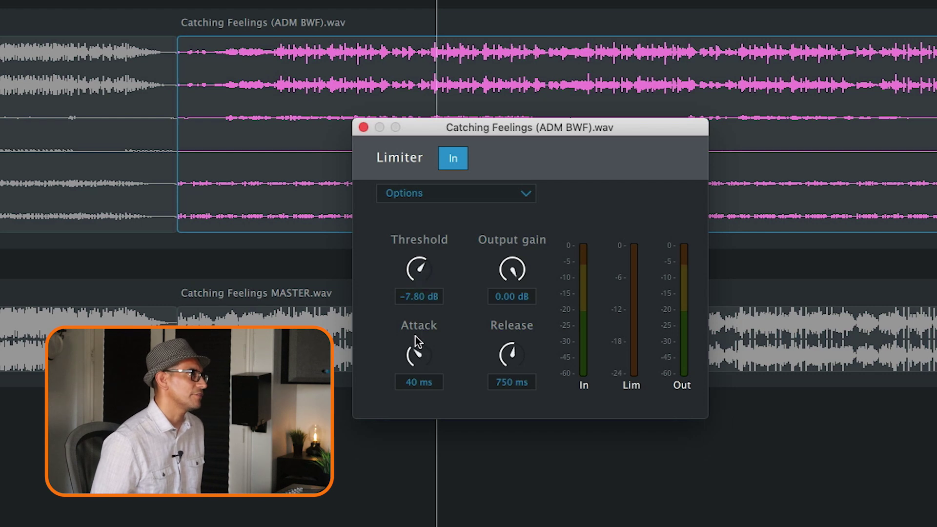
left_click_drag(415, 336, 418, 328)
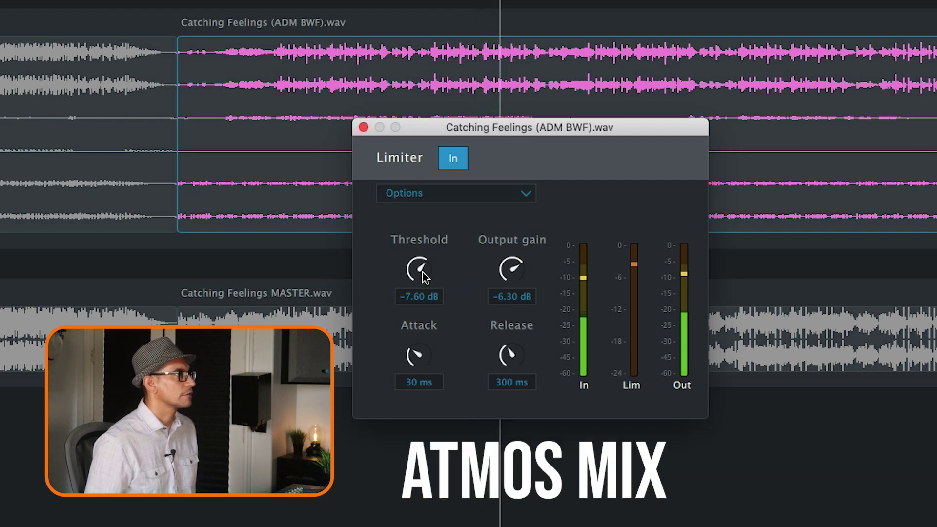
scroll(504, 275, "up", 1)
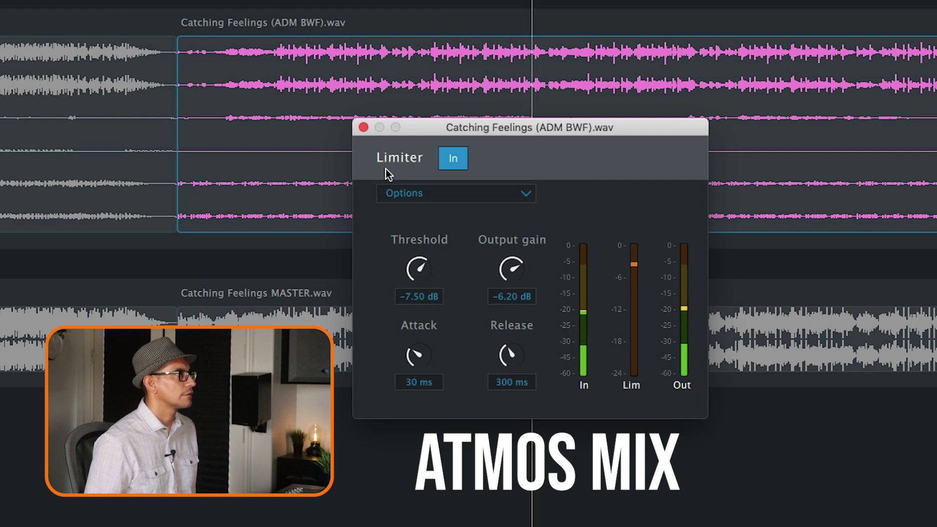
left_click(364, 128)
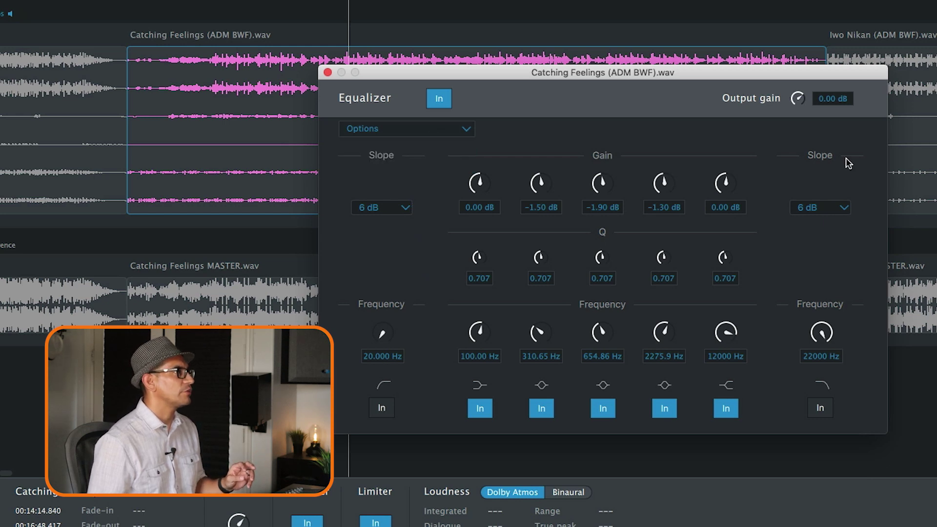
Paste Catching Feelings' EQ onto Iwo Nikan and engage its limiter.
left_click(912, 146)
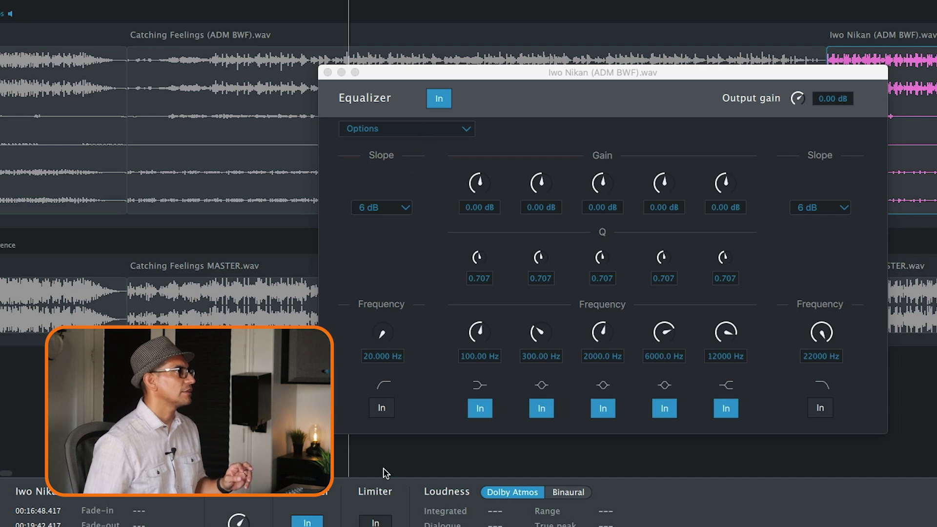
left_click(410, 128)
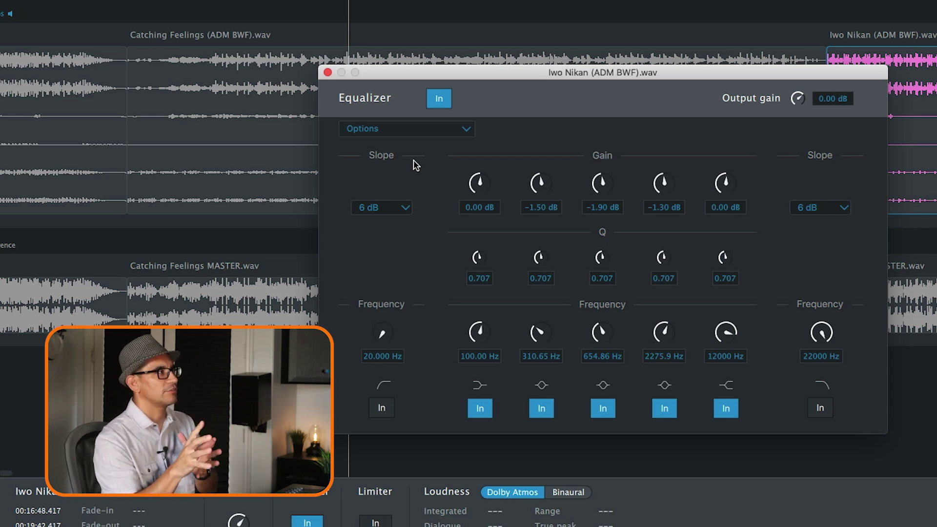
left_click(375, 519)
Match Iwo Nikan's limiter to Catching Feelings (-7.50 dB threshold, -6.20 dB output, 30/300 ms), then close both panels.
left_click(375, 491)
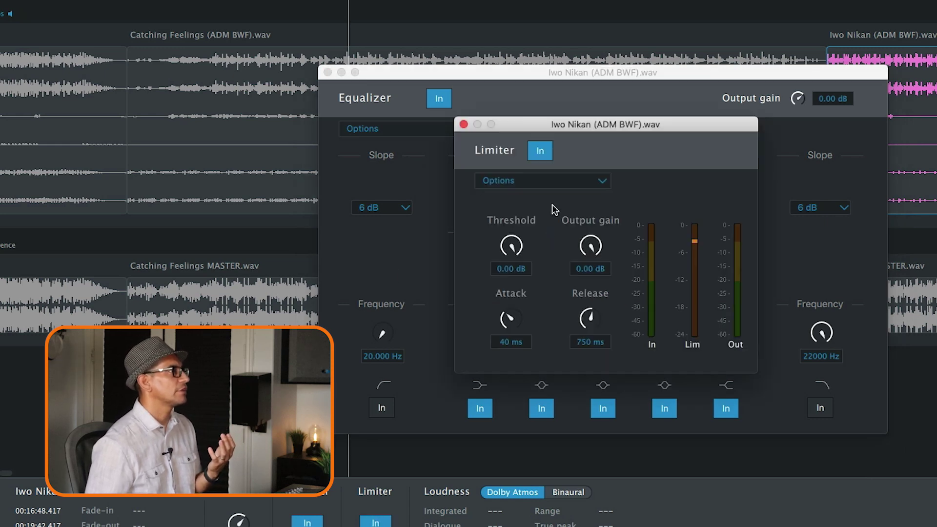
left_click(264, 140)
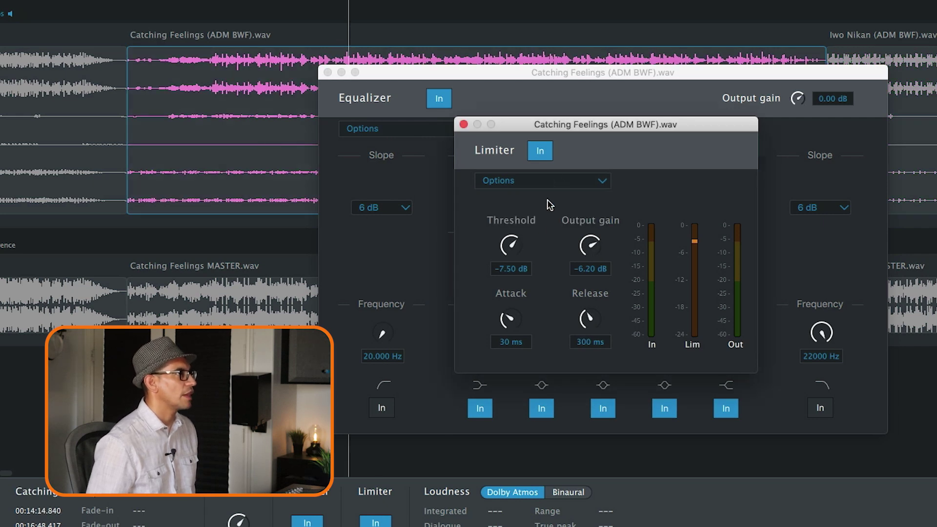
left_click(912, 146)
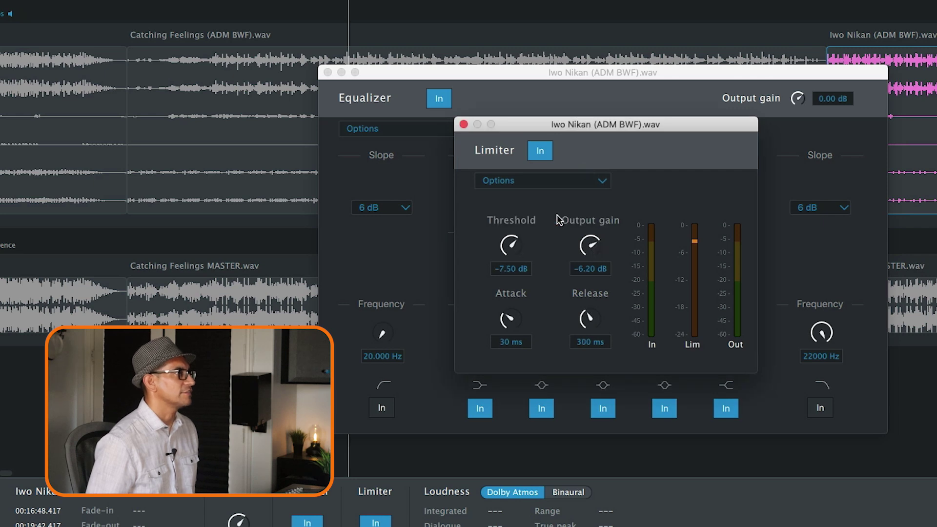
left_click_drag(583, 129, 620, 148)
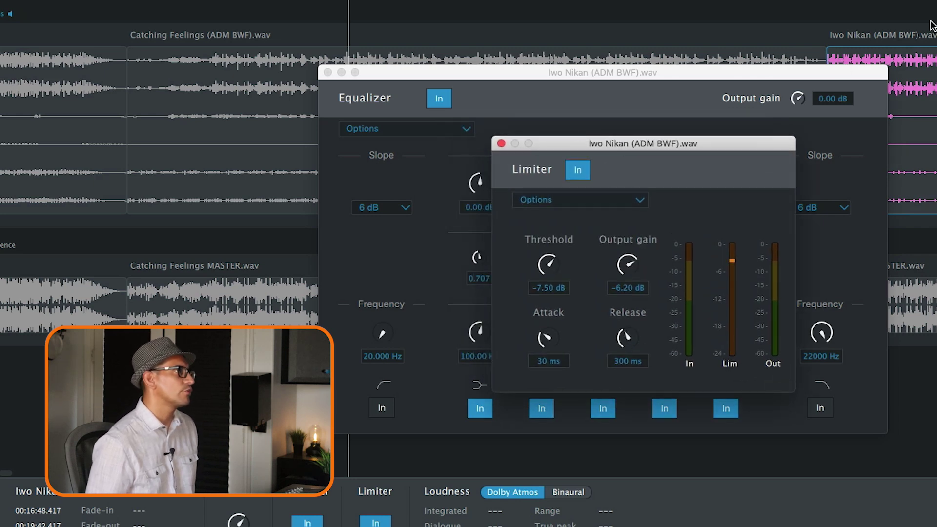
left_click(925, 2)
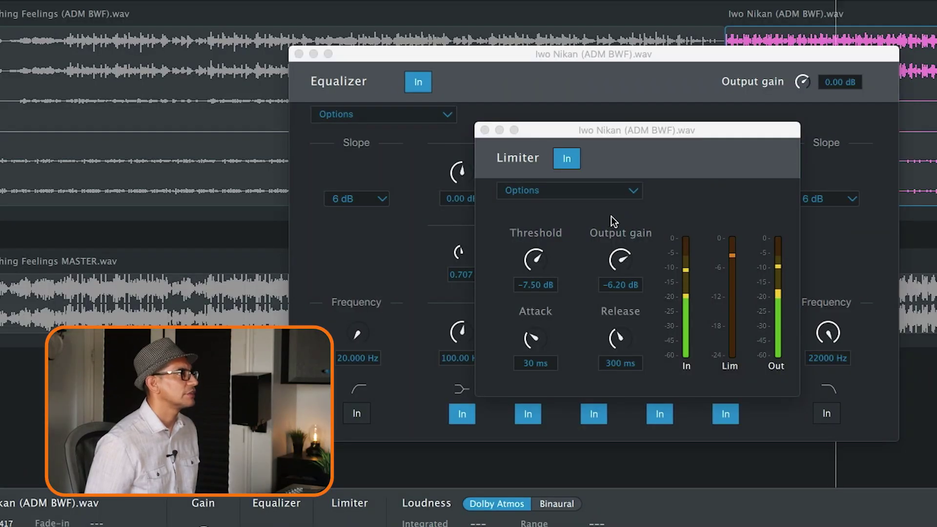
left_click(486, 131)
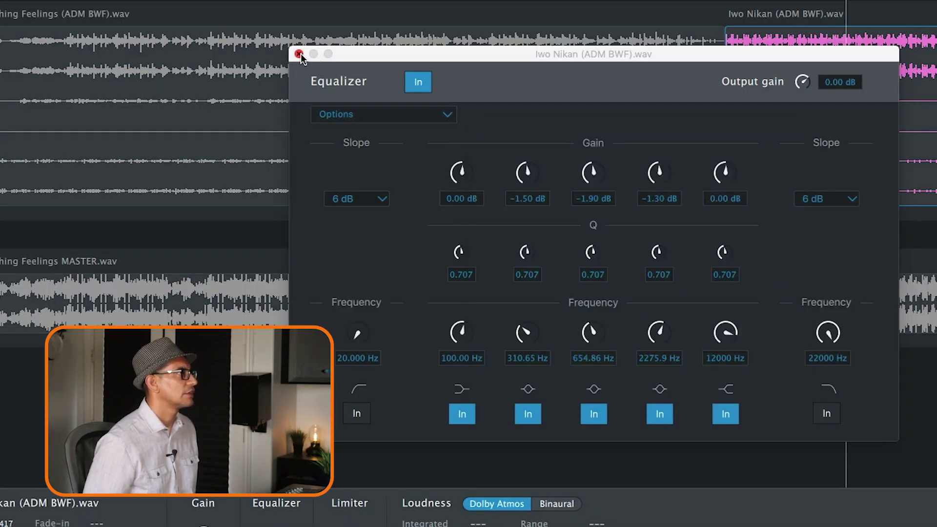
left_click(299, 54)
scroll(507, 132, "right", 5)
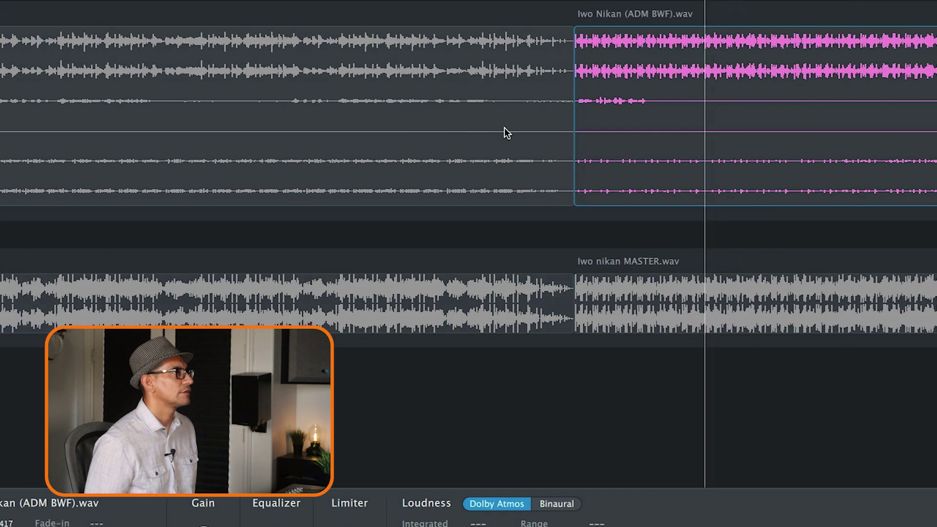